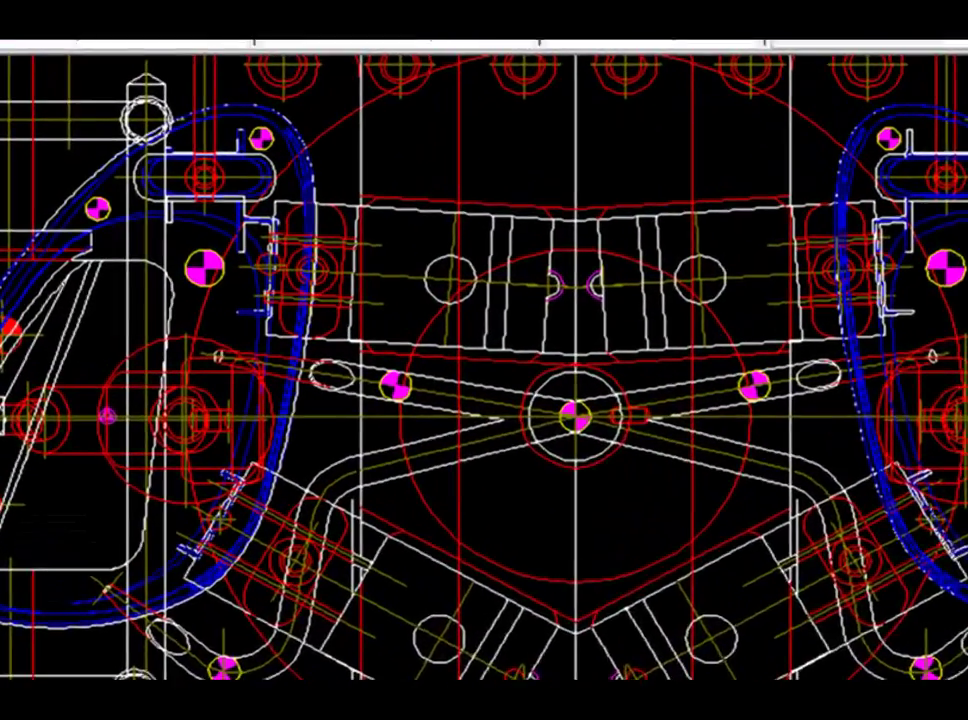
Step: Create a new layer group filter named Varios in the layer properties manager
click(943, 234)
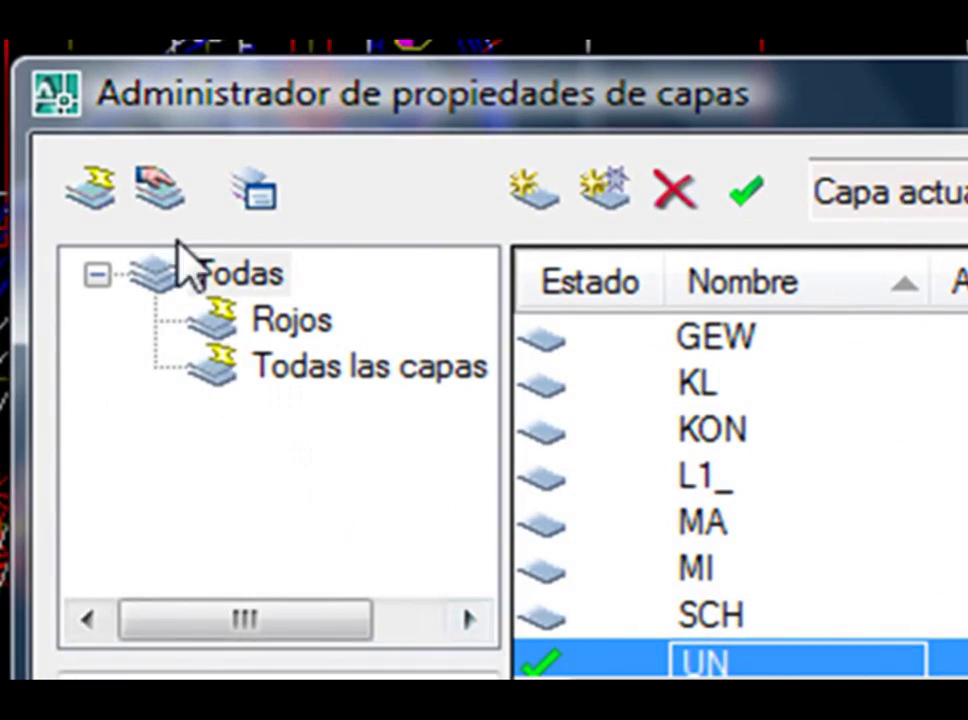
click(163, 198)
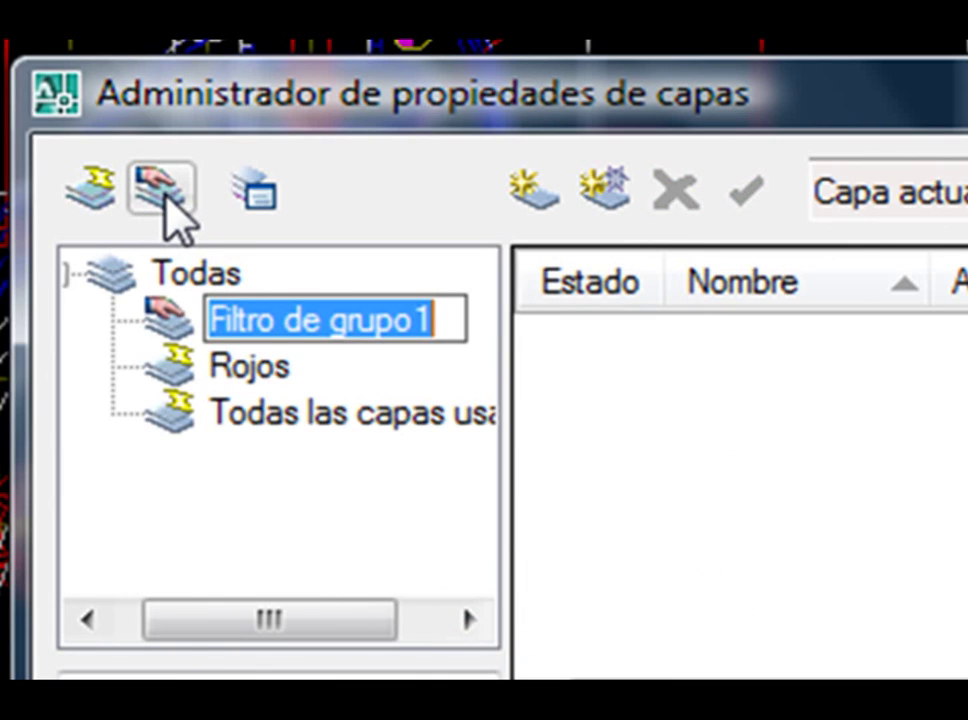
text(Varios)
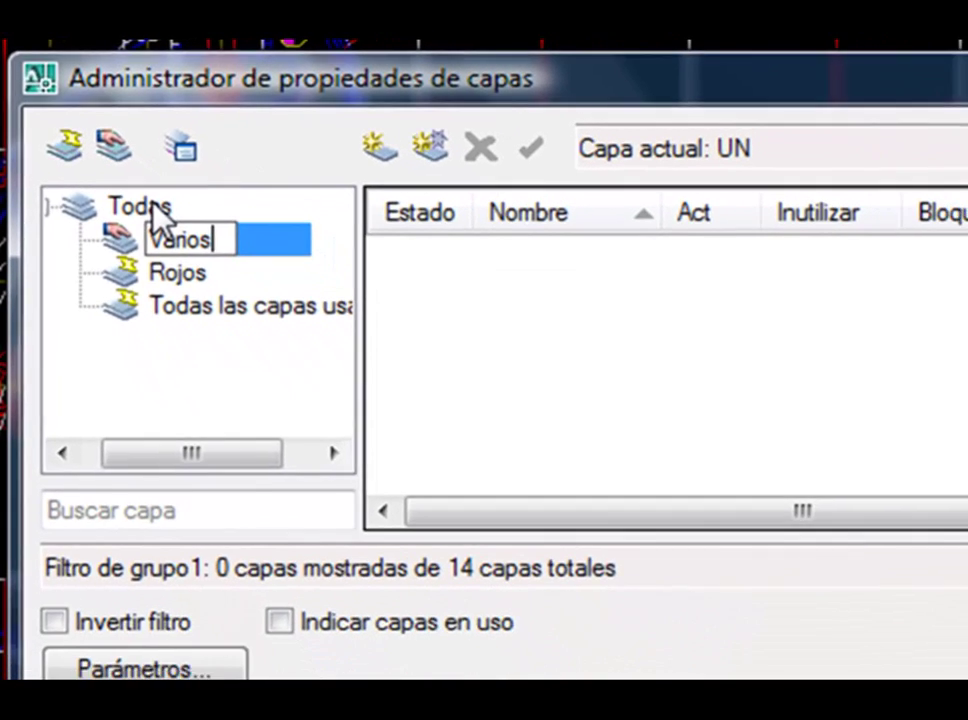
Step: Add the layers 3D-MOD, FORMAT, KON and MI from the full layer list to the Varios group filter
click(209, 268)
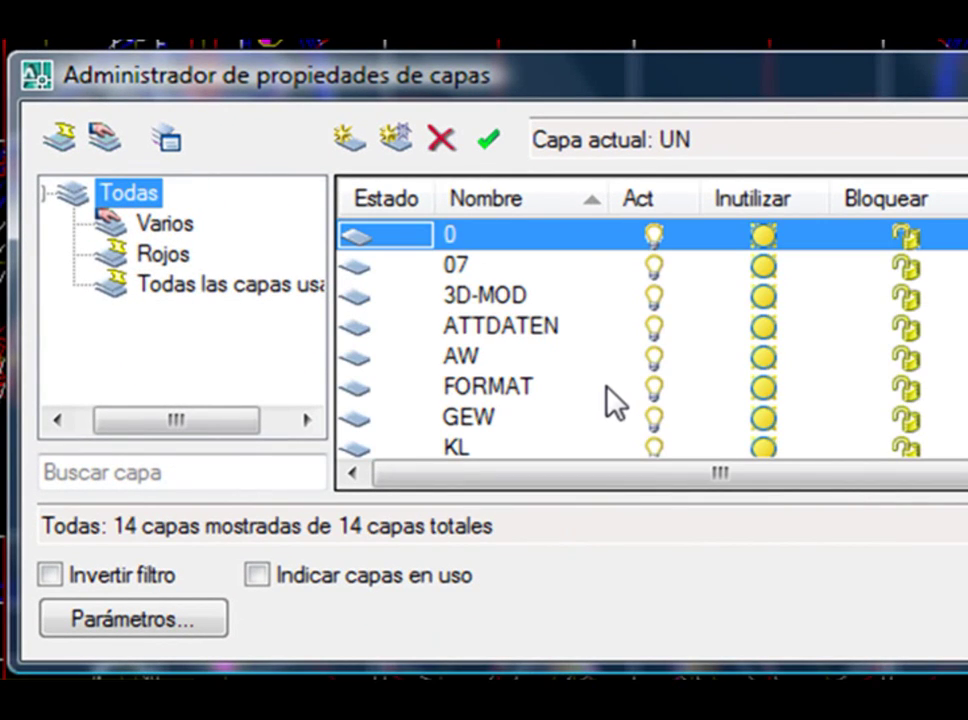
drag(460, 312, 162, 228)
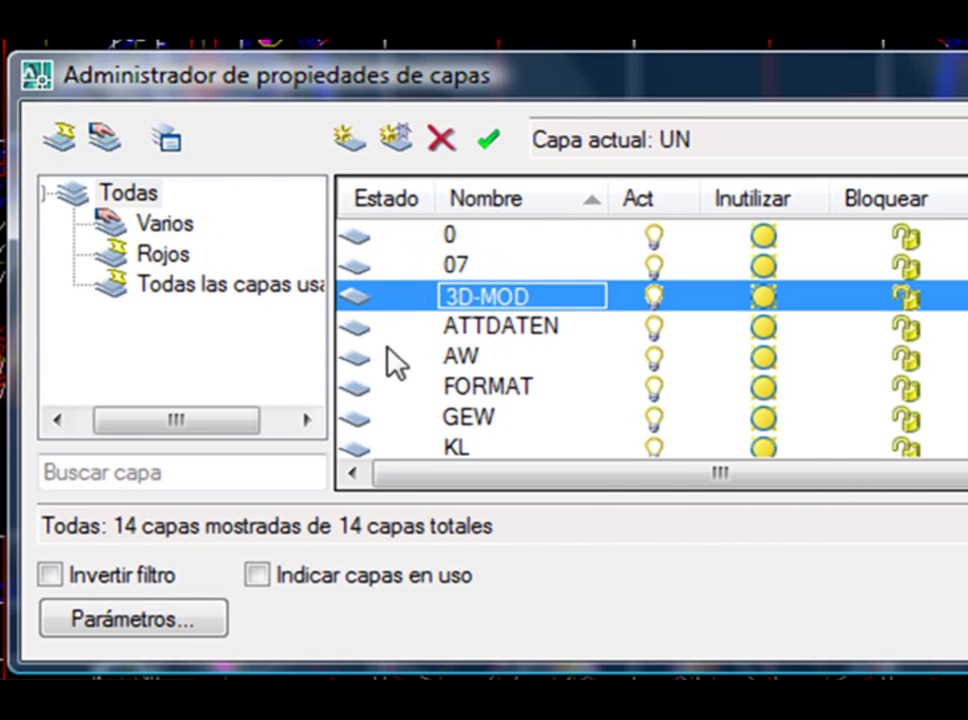
drag(447, 390, 151, 227)
scroll(804, 320, down, 3)
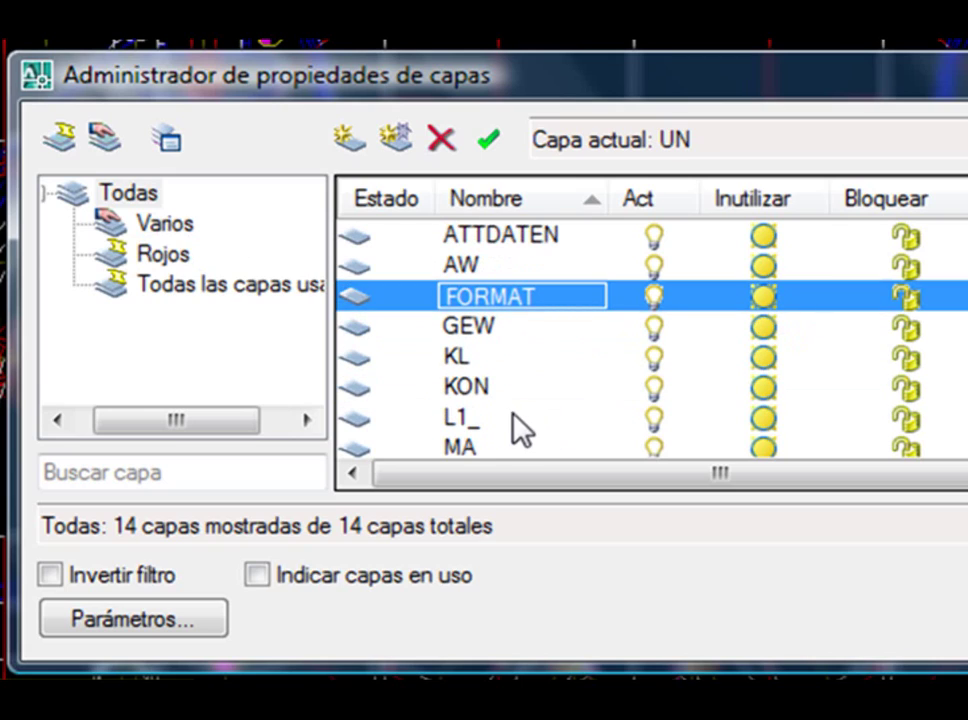
drag(463, 386, 190, 238)
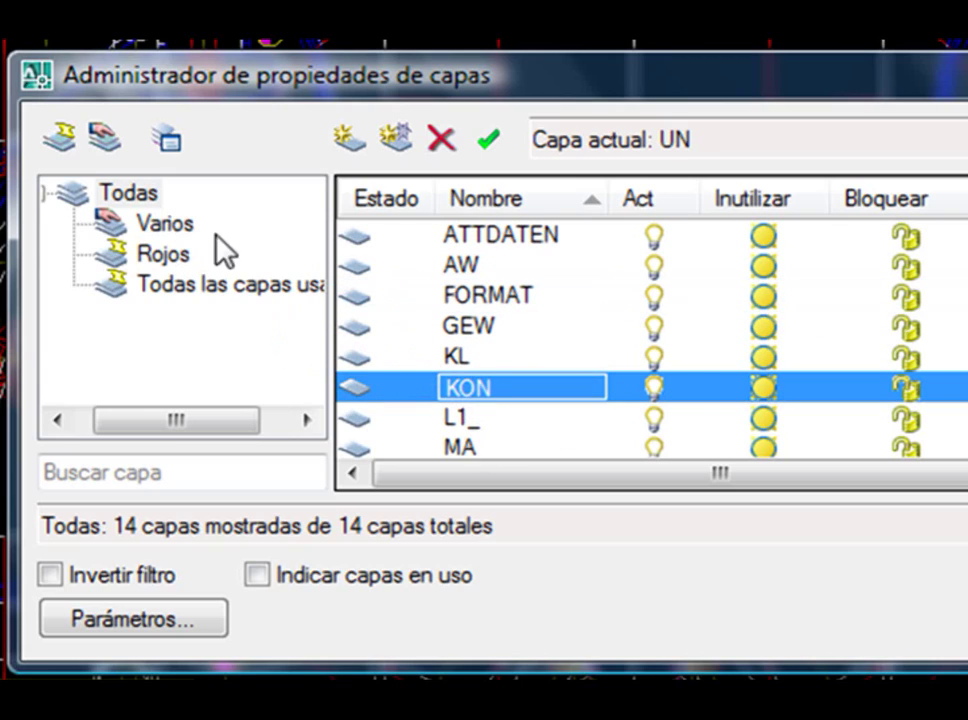
scroll(687, 352, down, 4)
drag(458, 360, 185, 247)
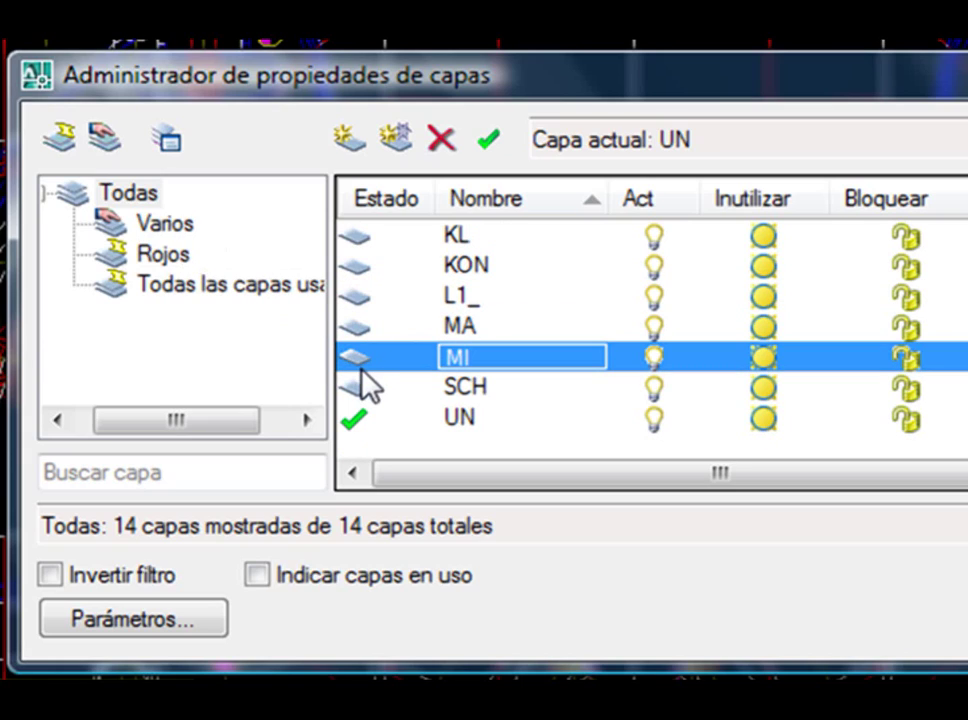
Step: Apply the Varios filter to the drawing's layer list and make MI the current layer
click(113, 220)
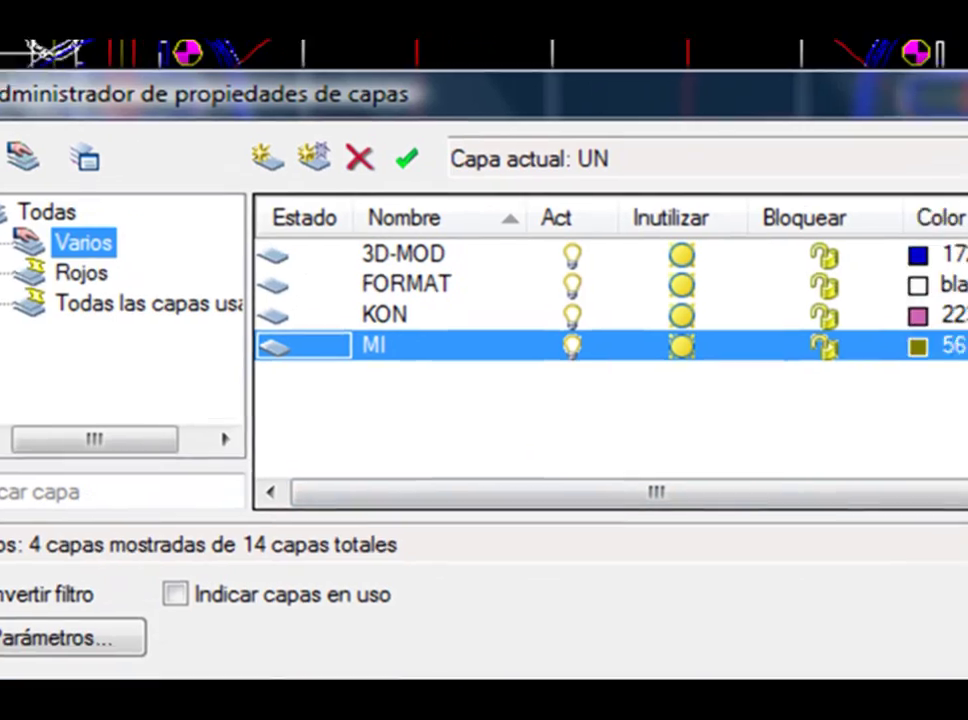
click(821, 696)
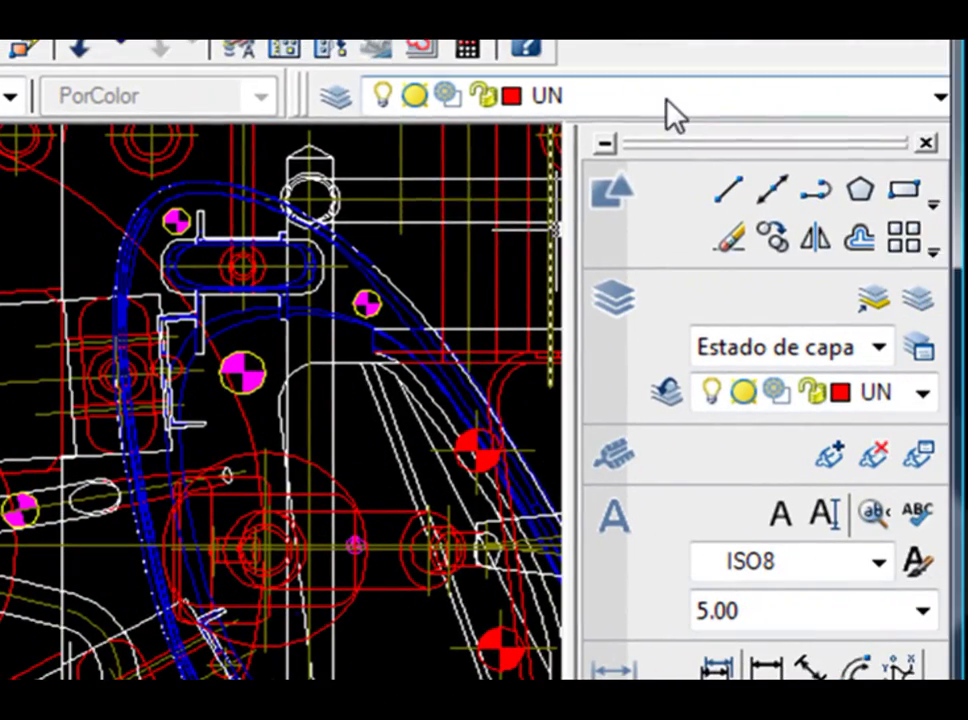
click(775, 76)
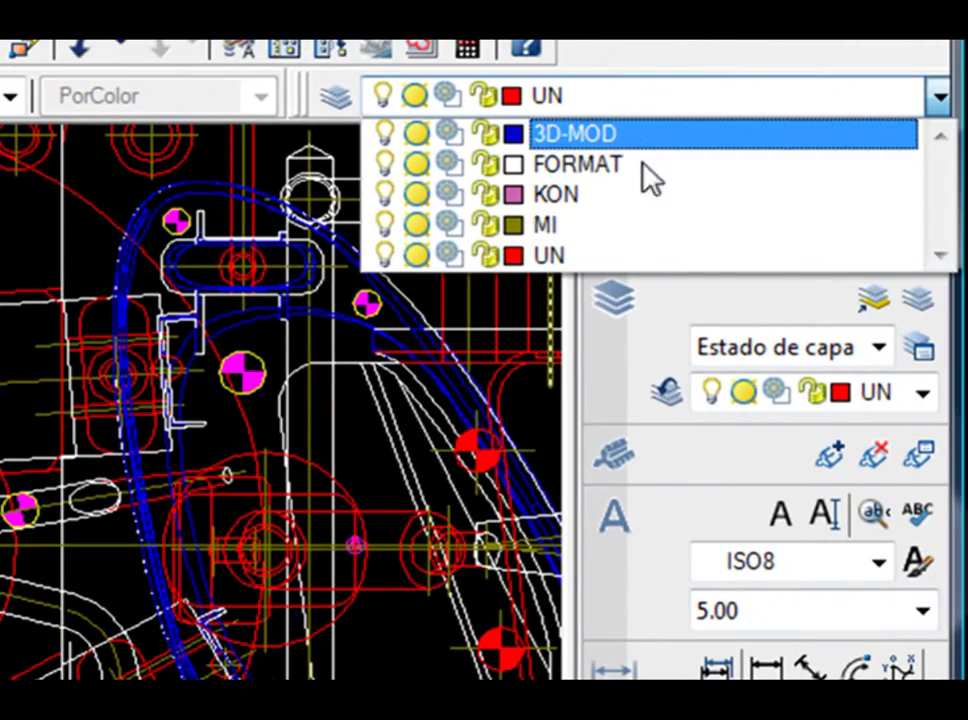
click(568, 224)
click(612, 96)
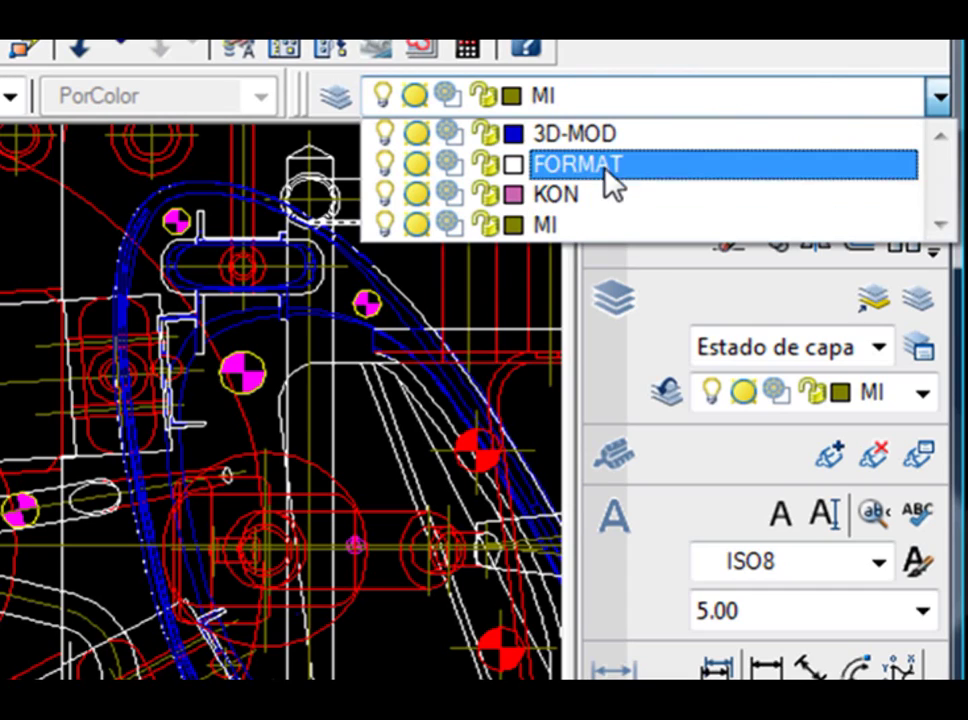
click(606, 97)
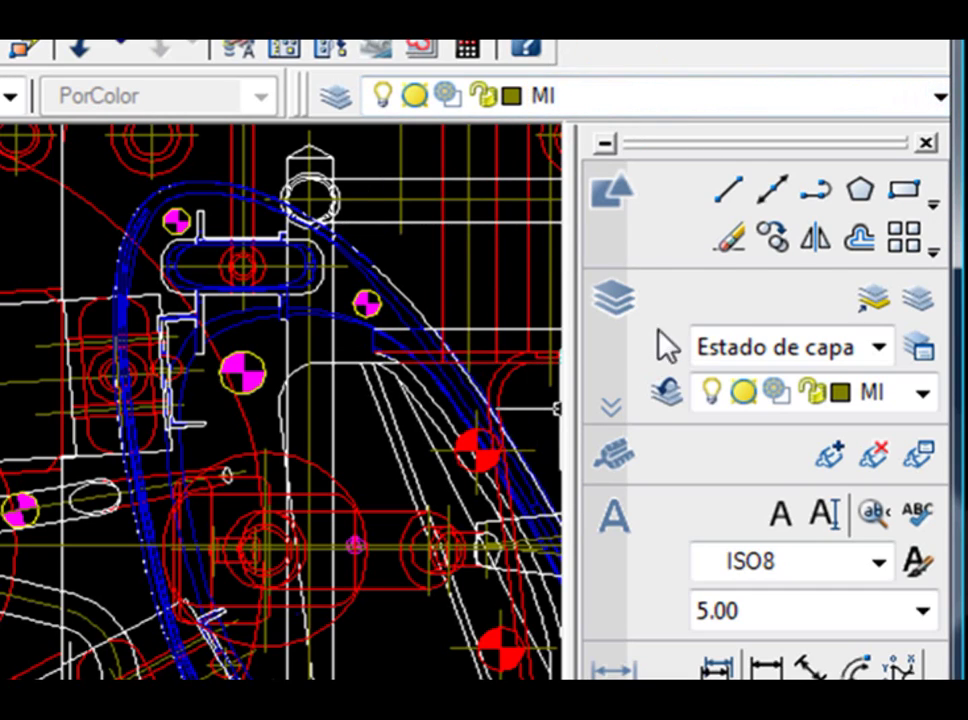
Step: Change the active layer filter to Rojos and make 07 the current layer
click(921, 394)
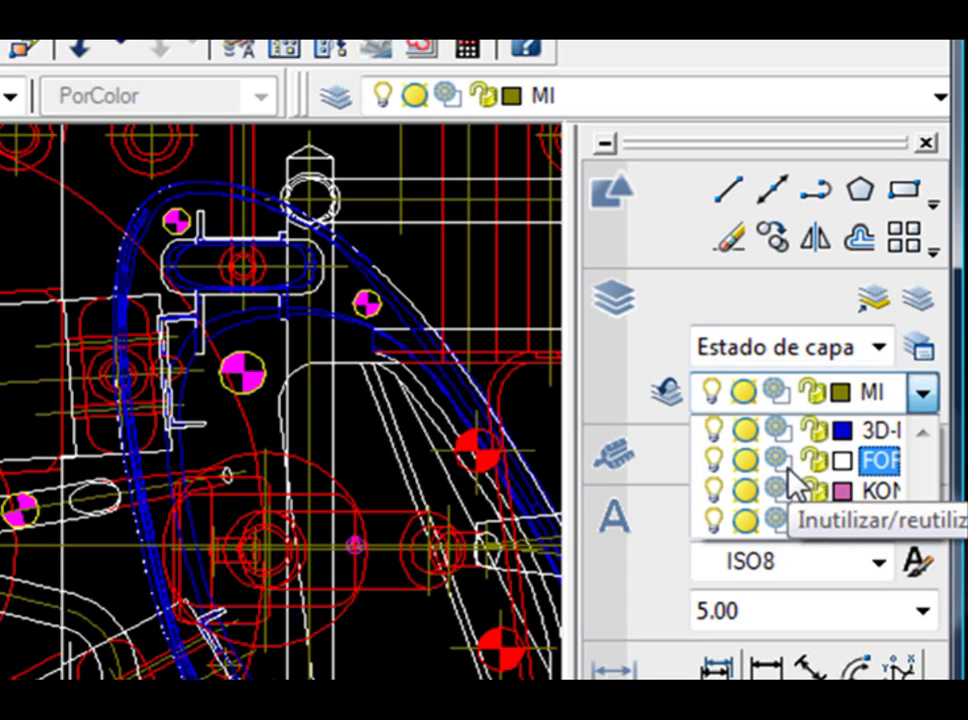
click(664, 310)
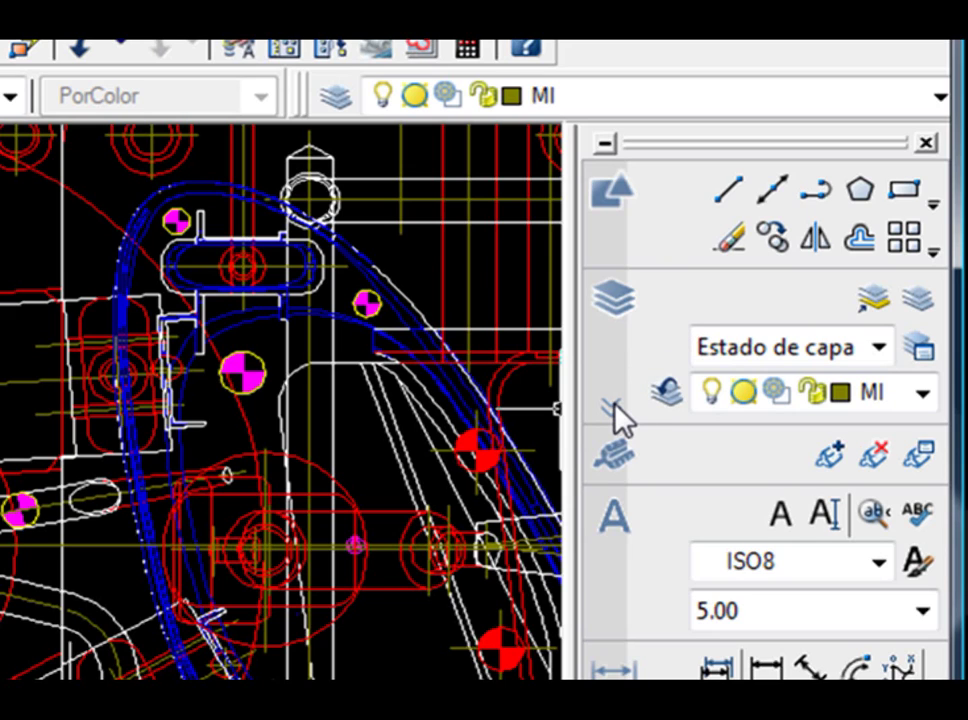
click(615, 408)
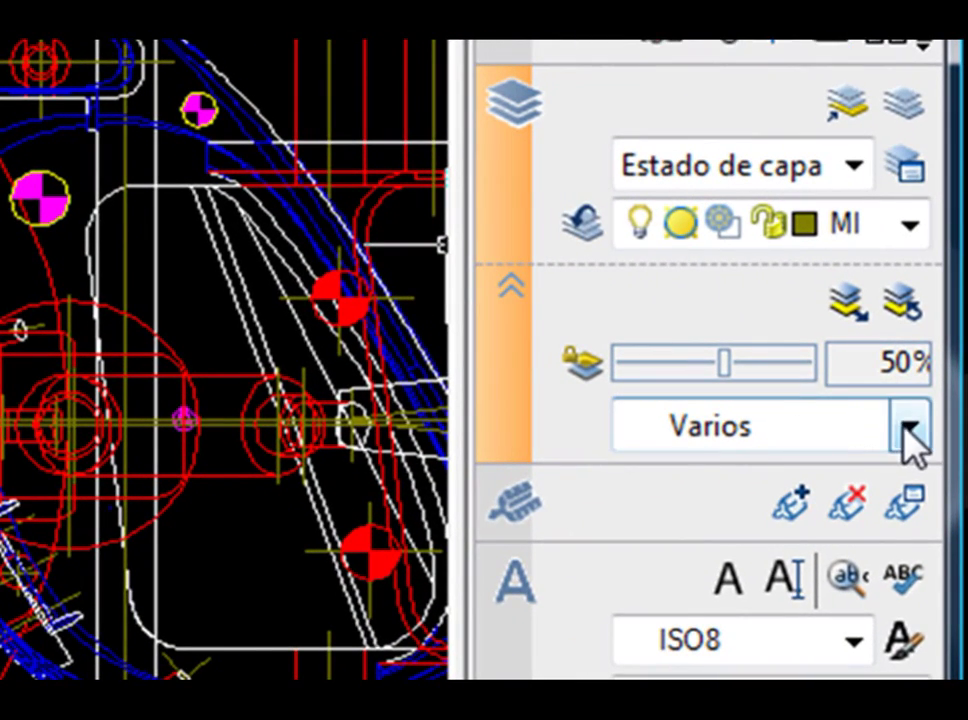
click(907, 427)
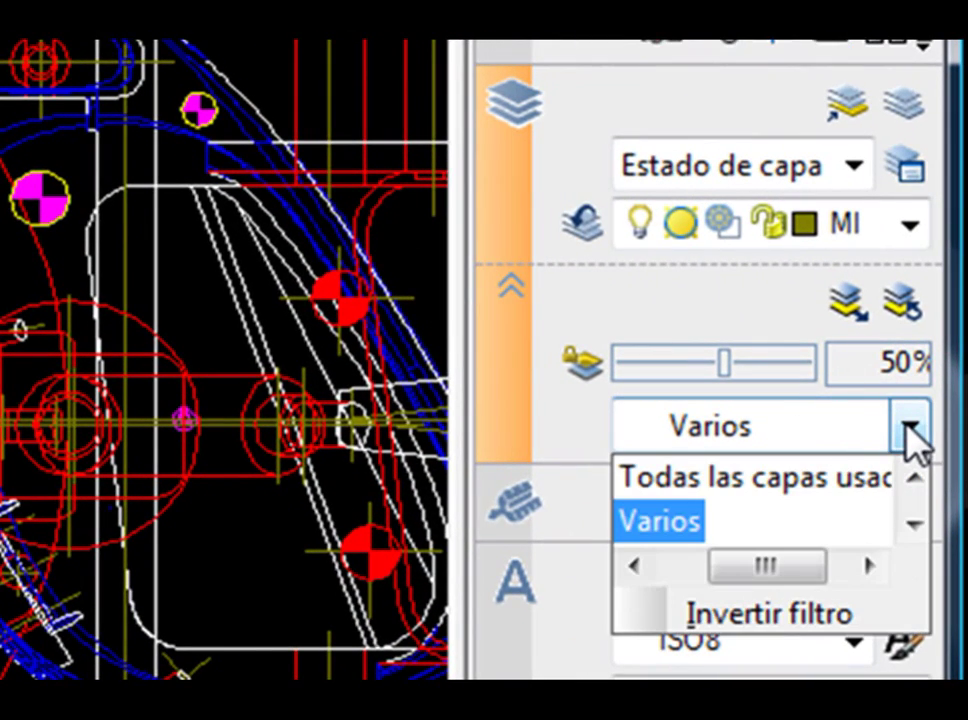
drag(754, 568, 706, 588)
click(916, 478)
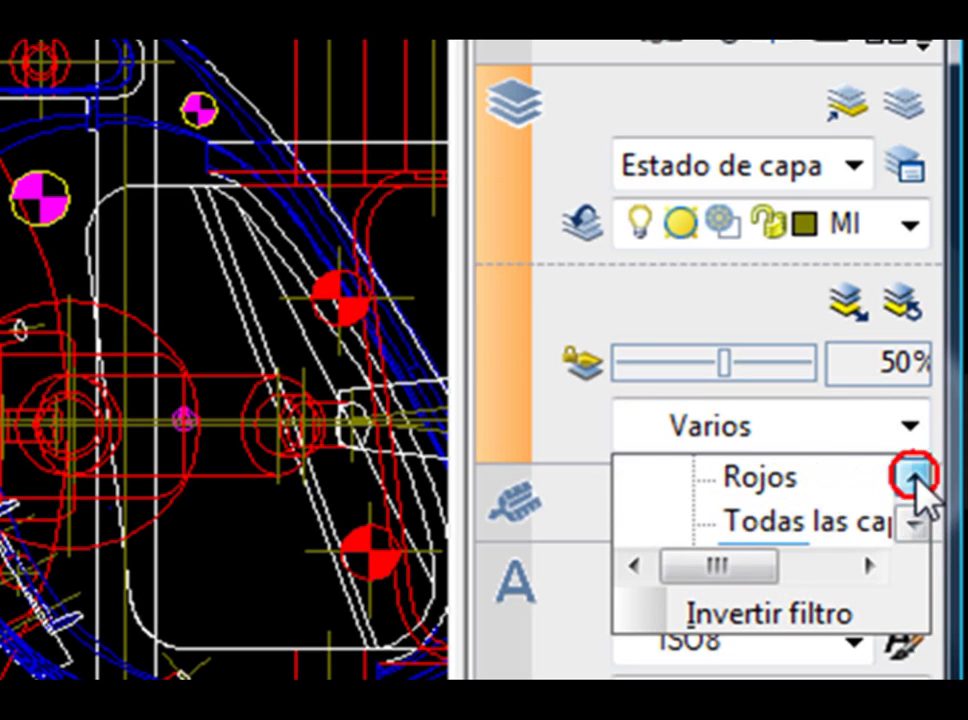
click(916, 478)
click(752, 522)
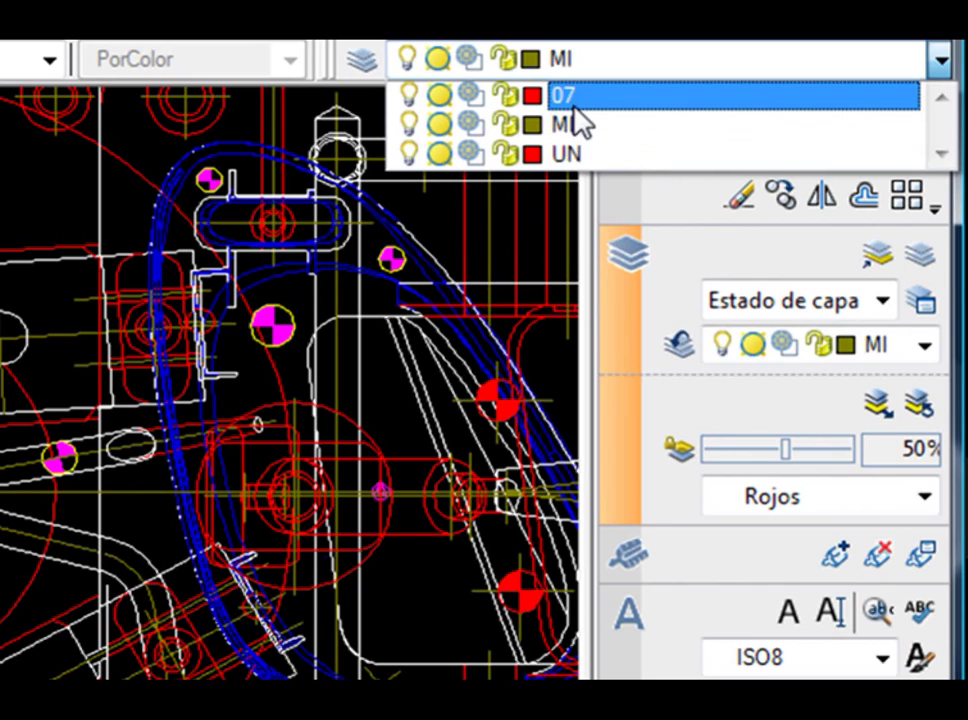
click(574, 96)
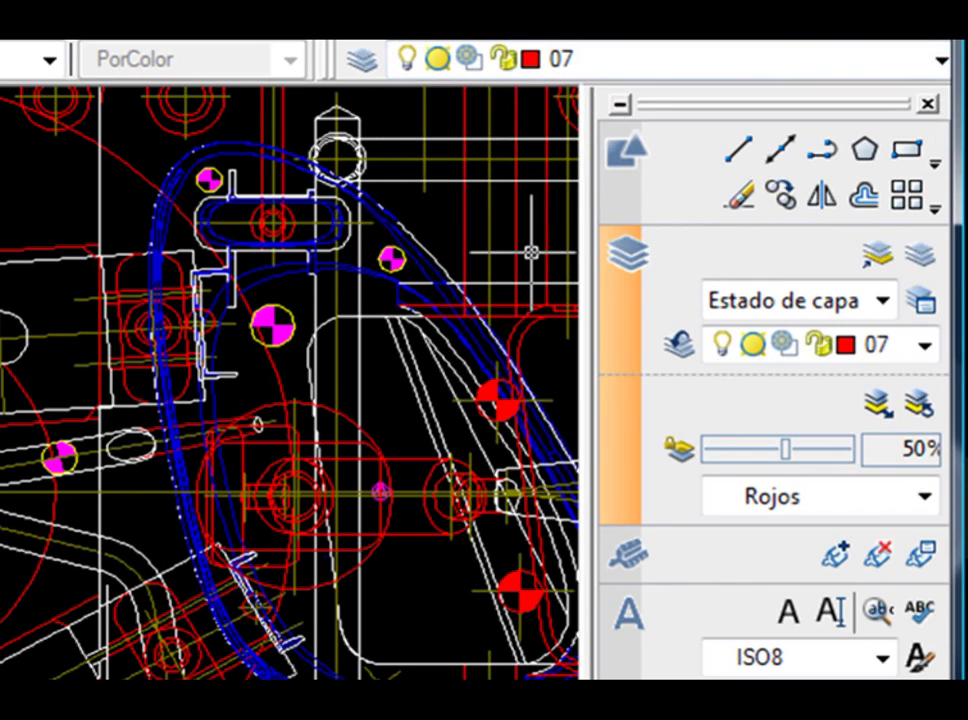
click(659, 67)
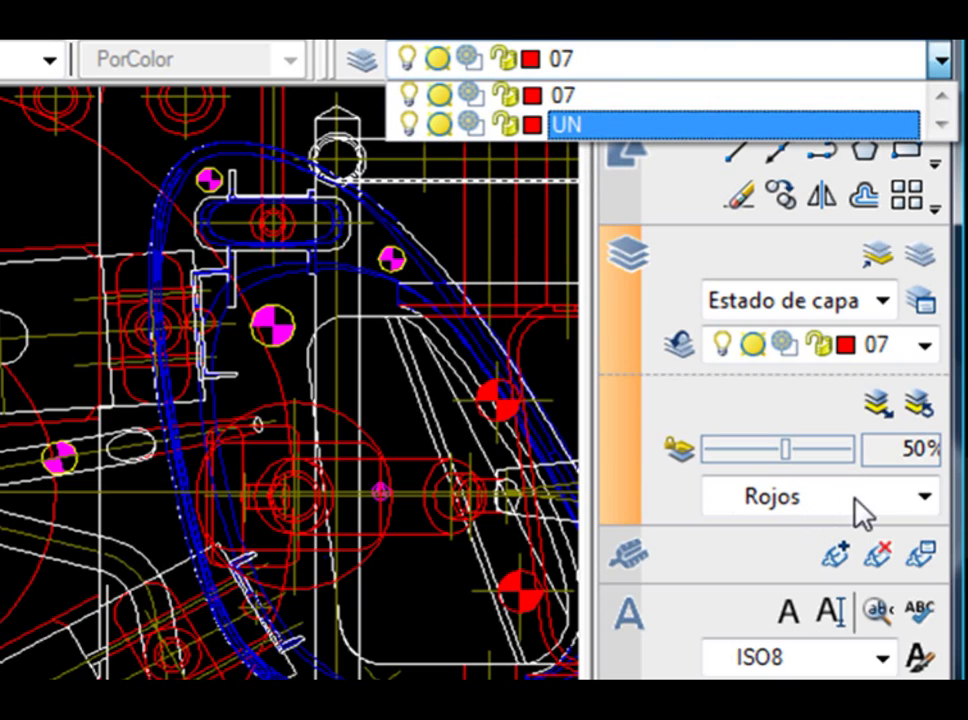
Step: Set the active layer filter to Todas and review the complete layer list
click(926, 500)
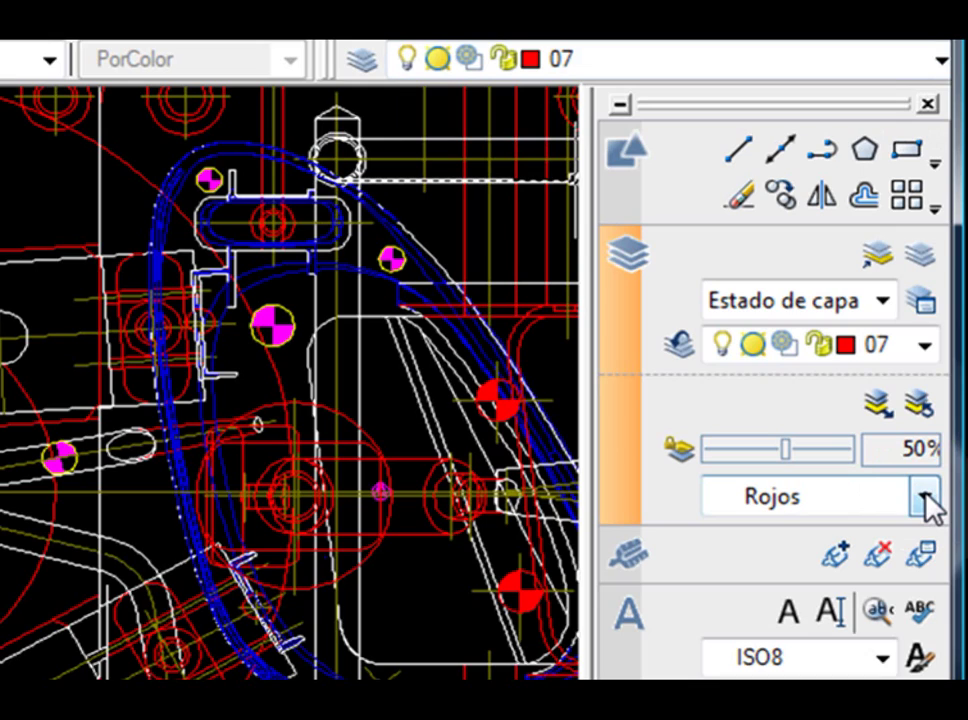
click(926, 500)
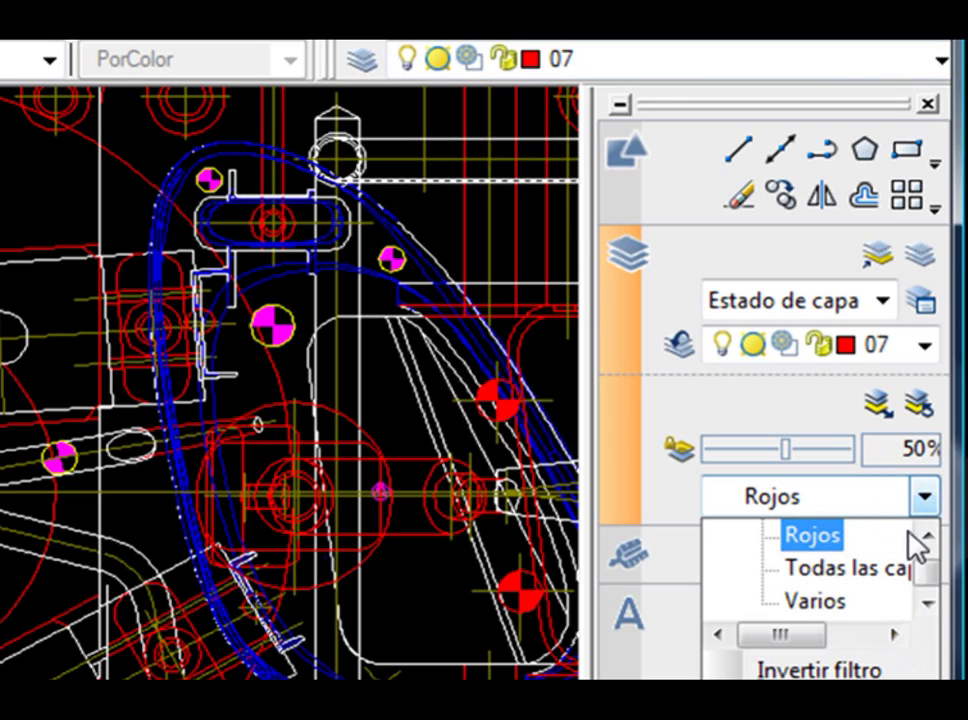
click(926, 532)
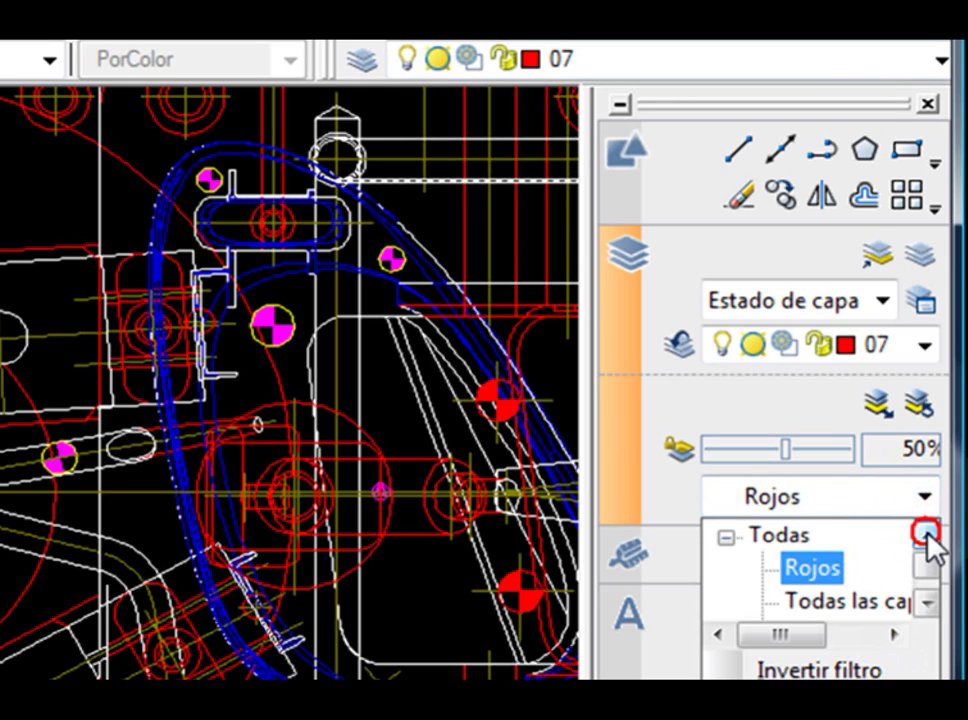
click(793, 538)
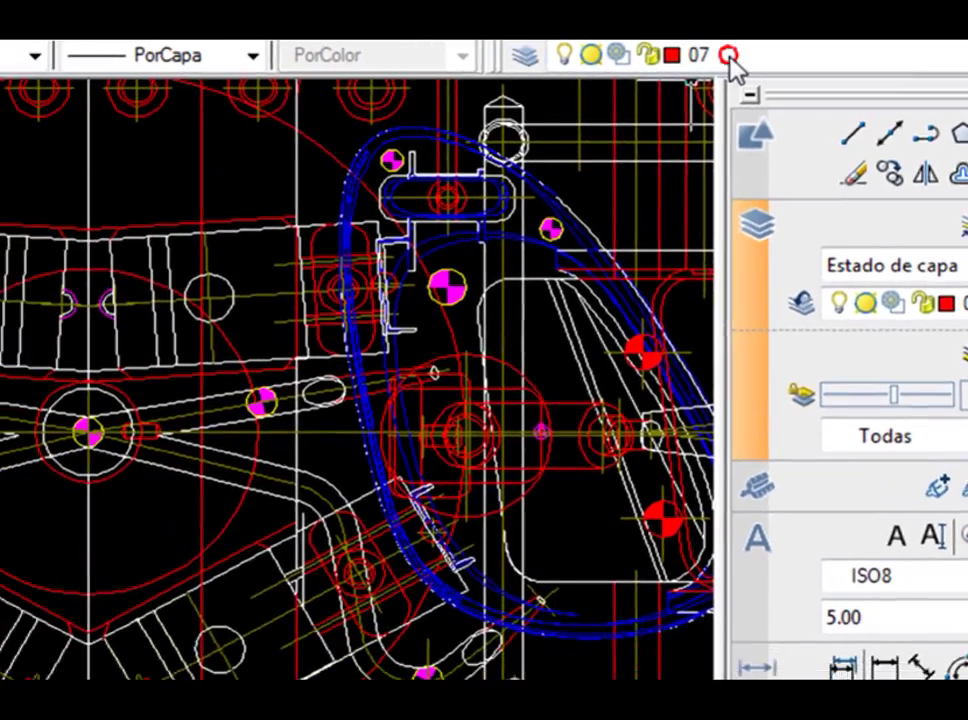
click(735, 62)
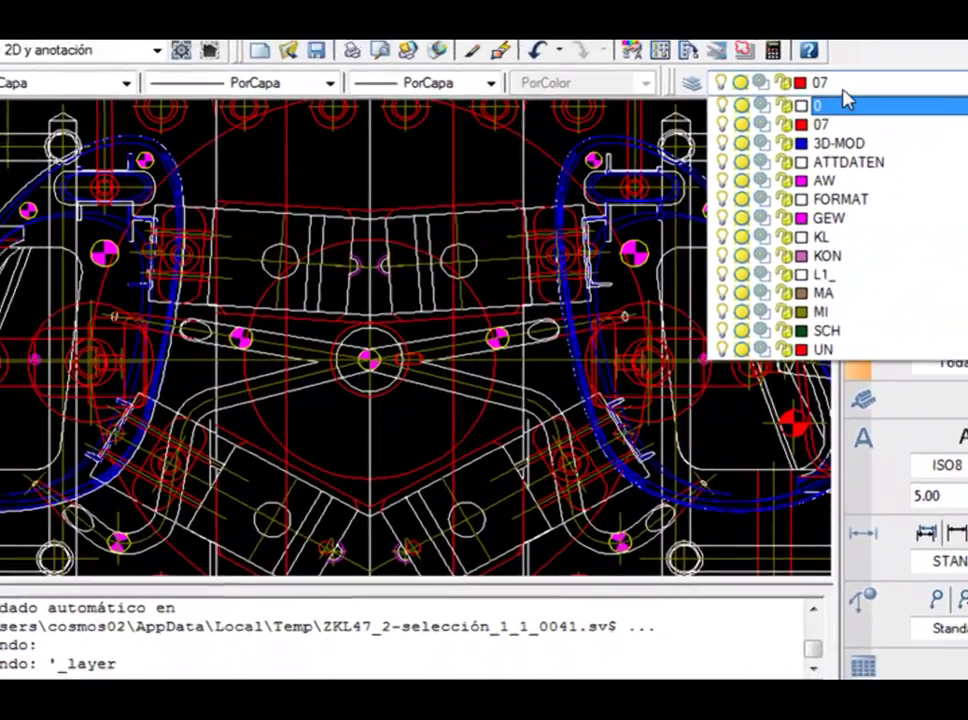
click(812, 83)
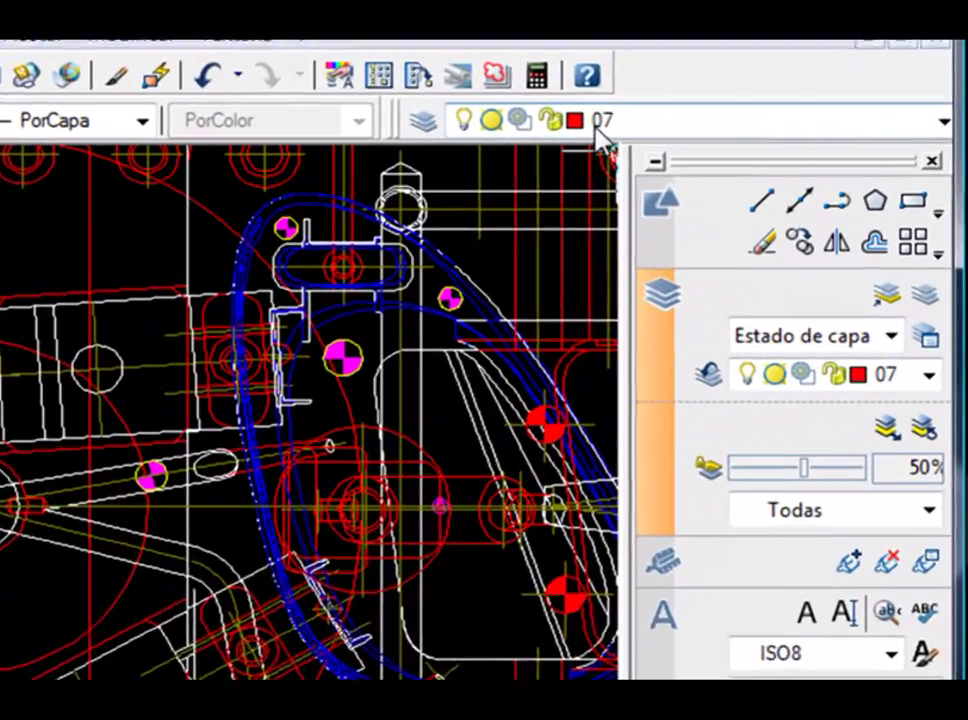
Step: Lock layer 07 and turn off the layers FORMAT, MA, KL and 3D-MOD
click(730, 130)
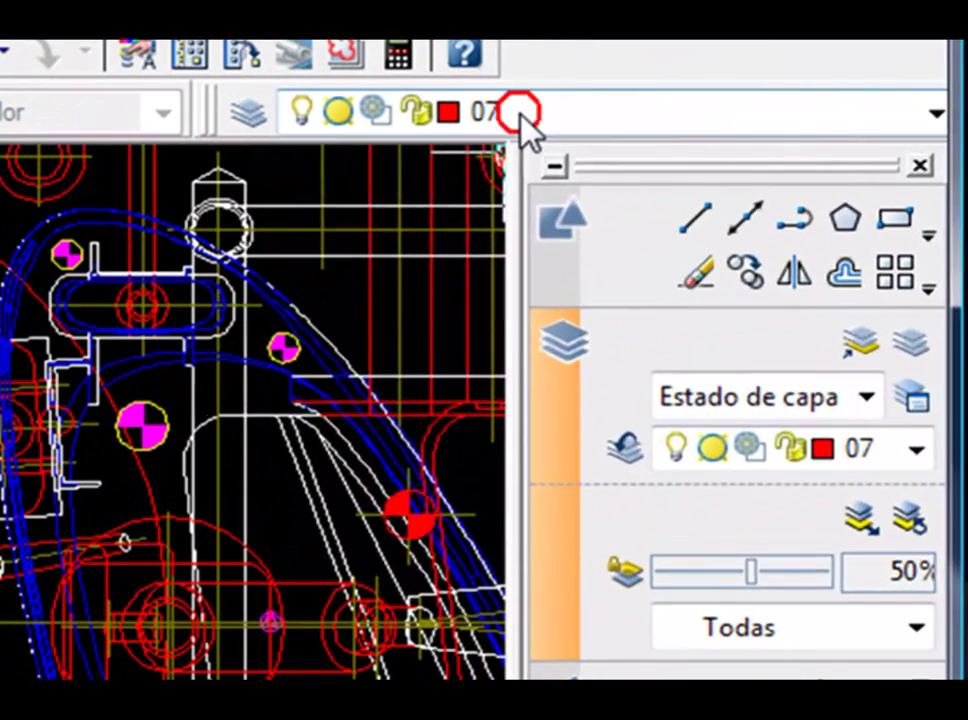
click(418, 190)
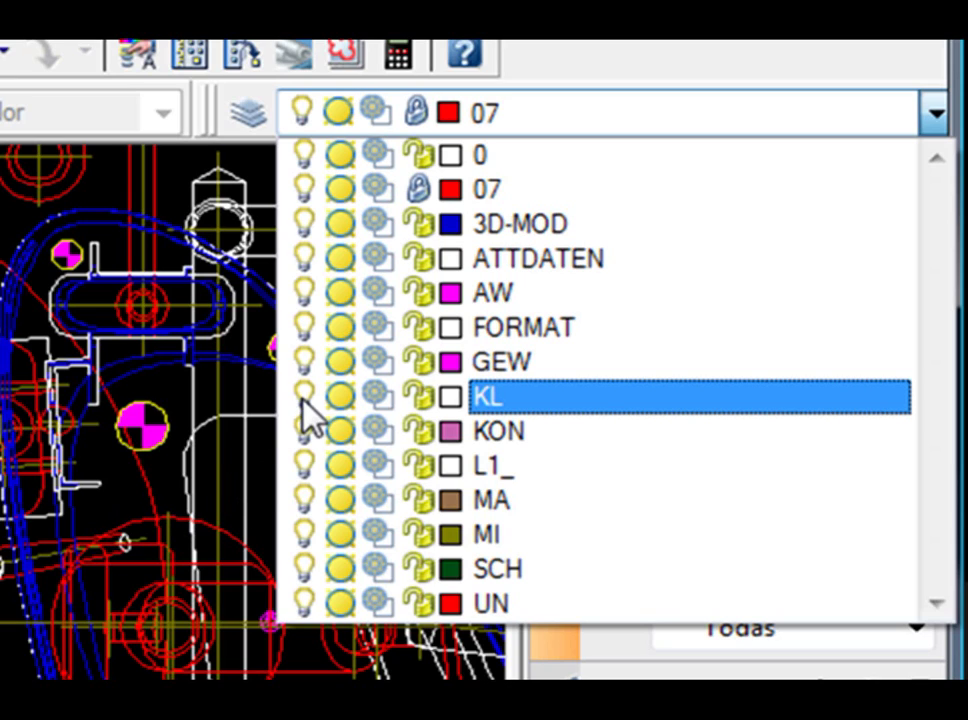
click(303, 326)
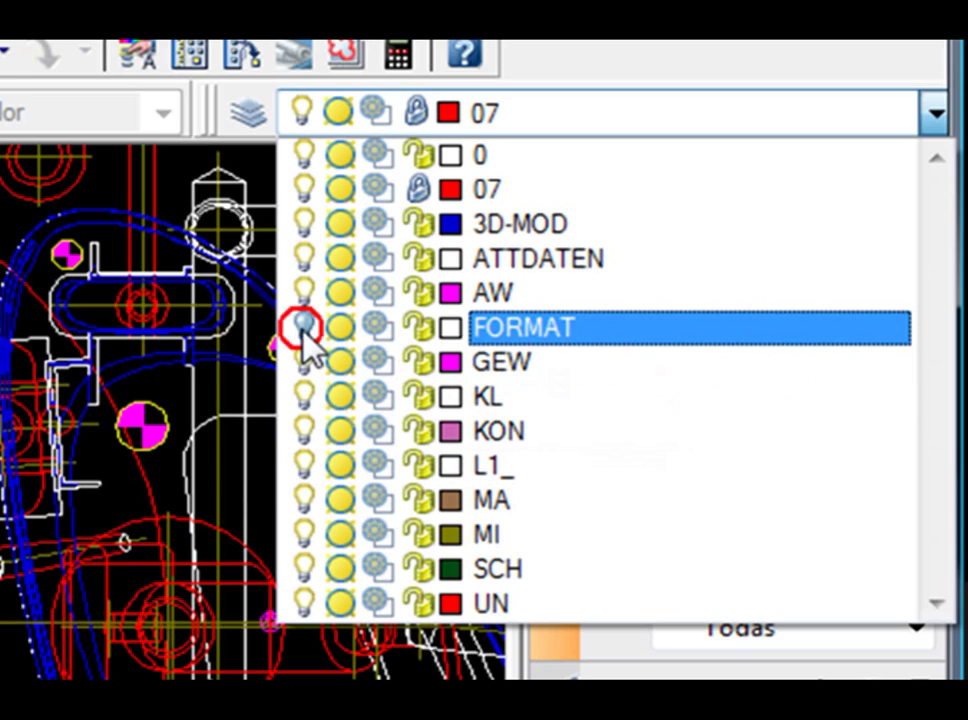
click(304, 498)
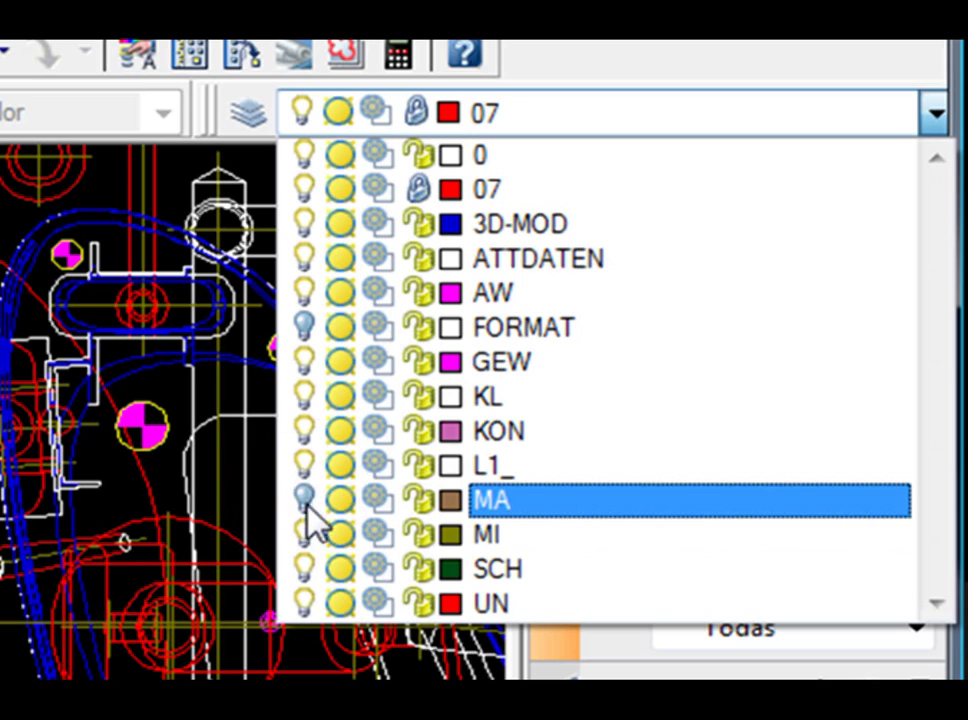
click(305, 397)
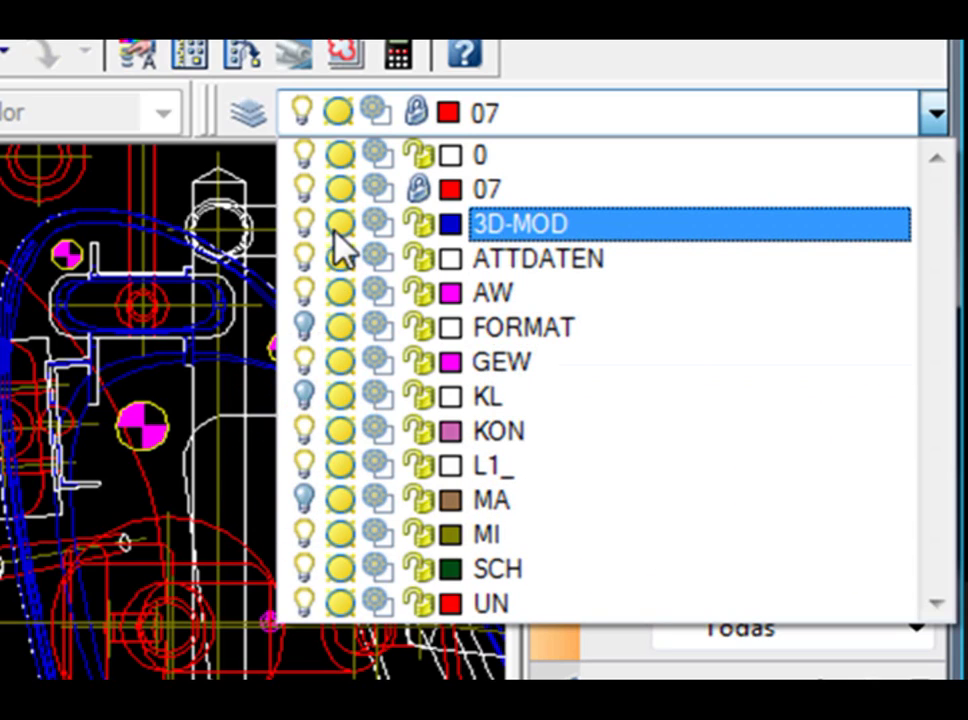
click(304, 223)
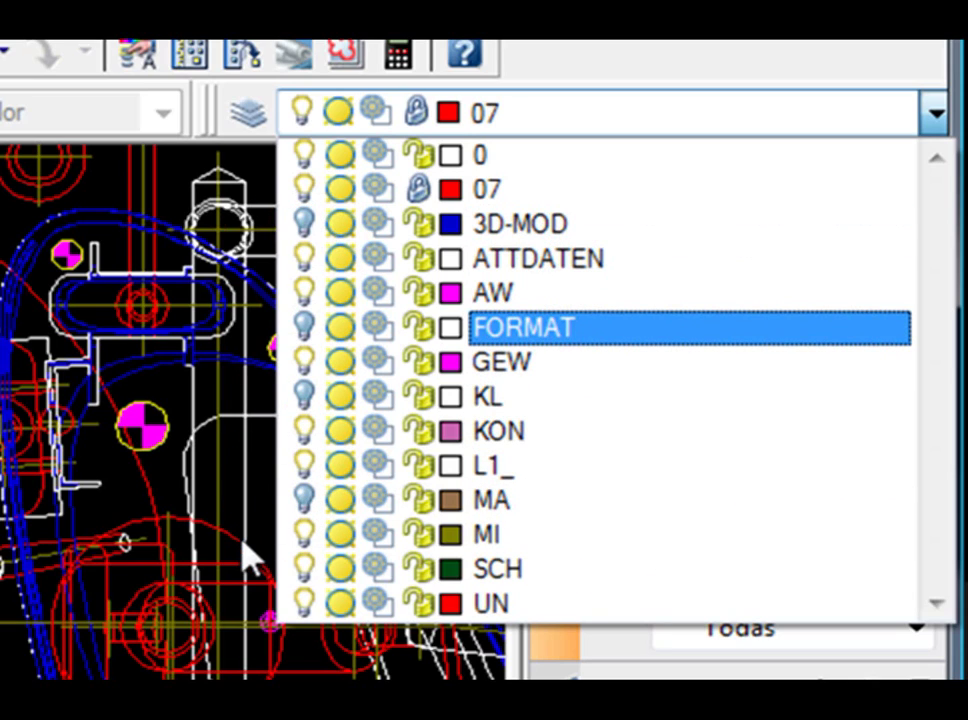
click(557, 130)
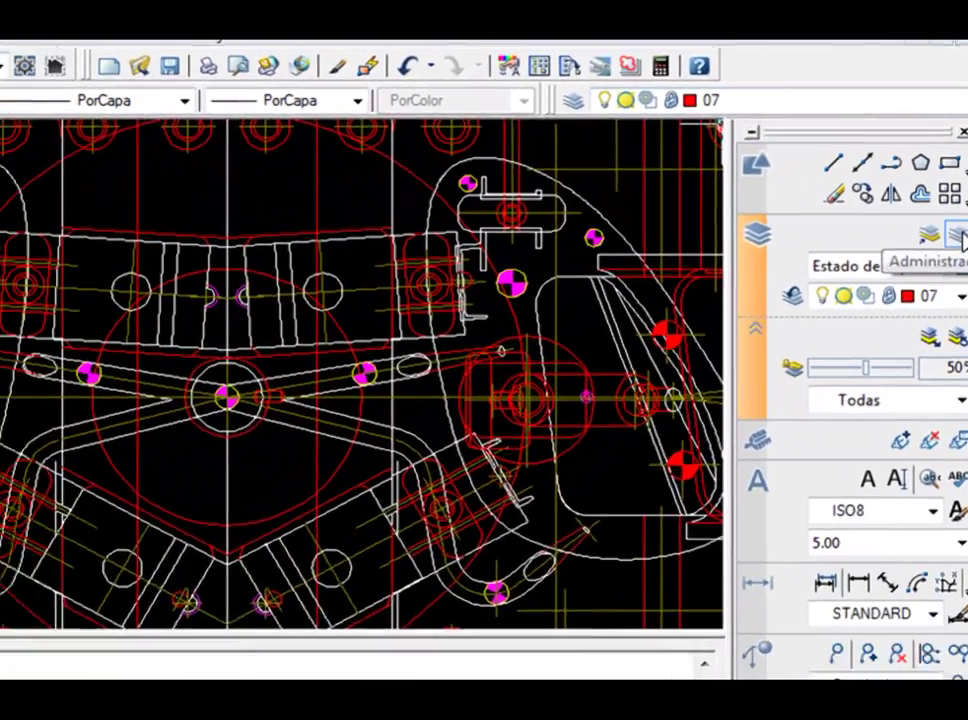
Step: Set Varios as the active layer filter in the layer properties manager and choose 07 as the current layer
click(947, 299)
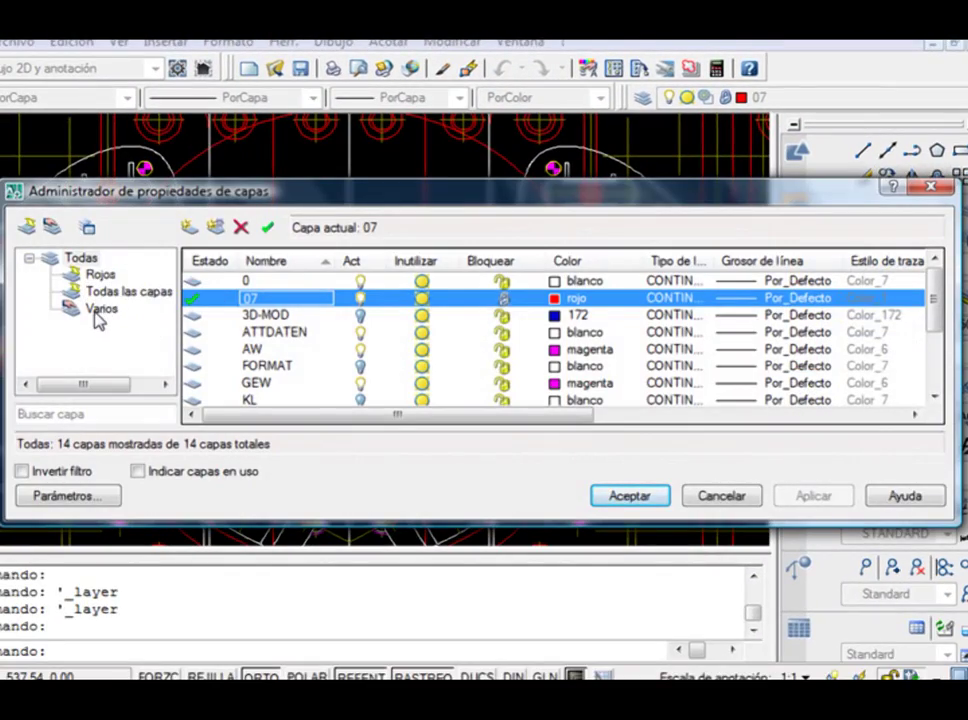
click(98, 310)
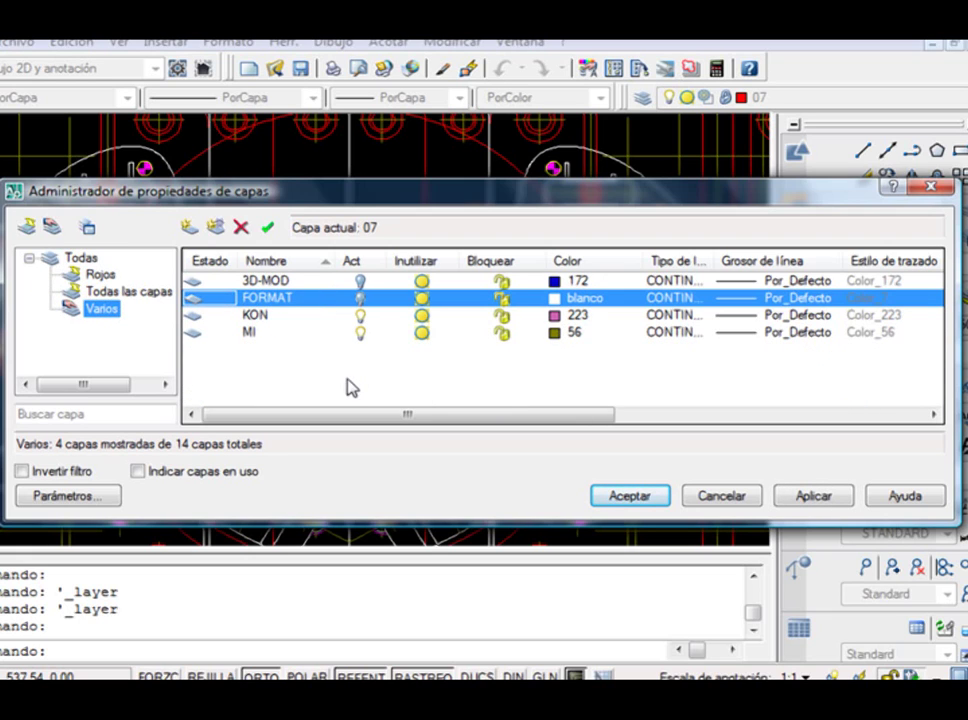
click(627, 497)
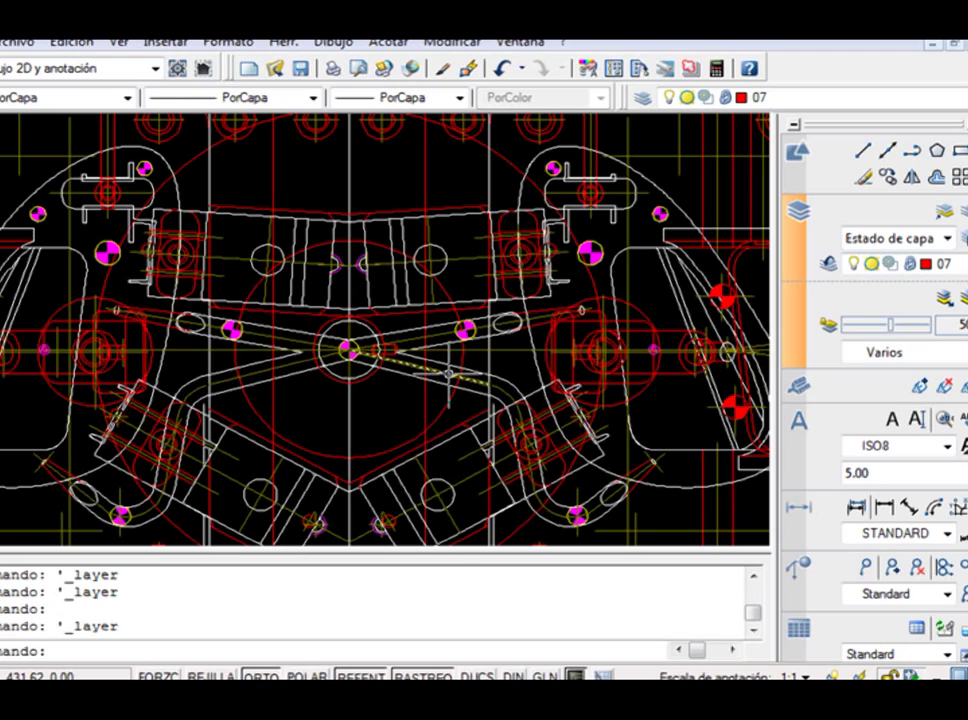
click(801, 97)
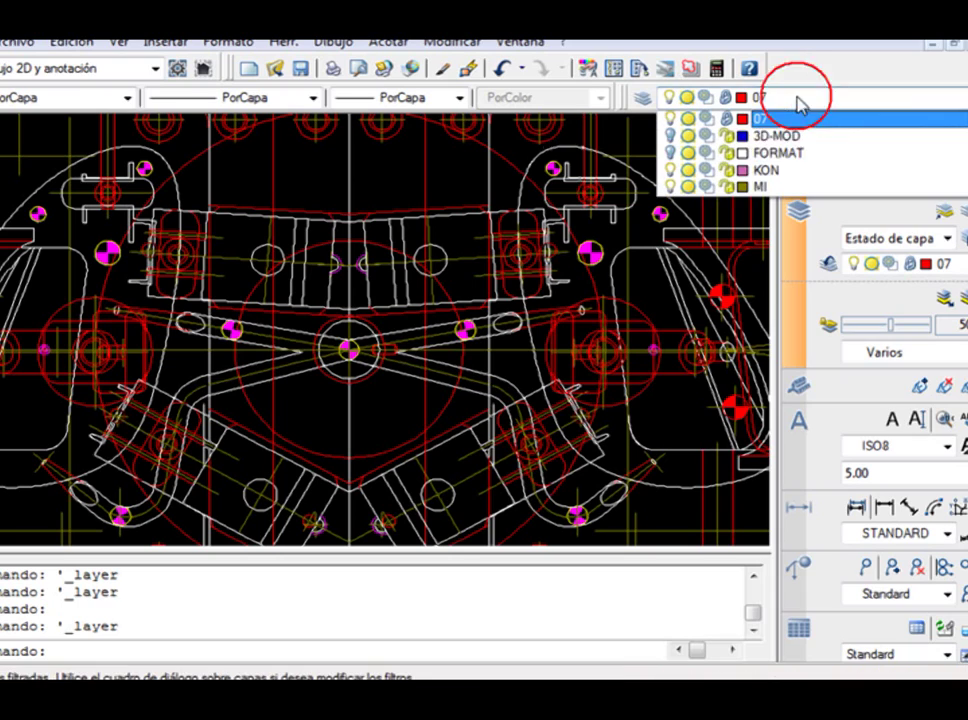
click(772, 120)
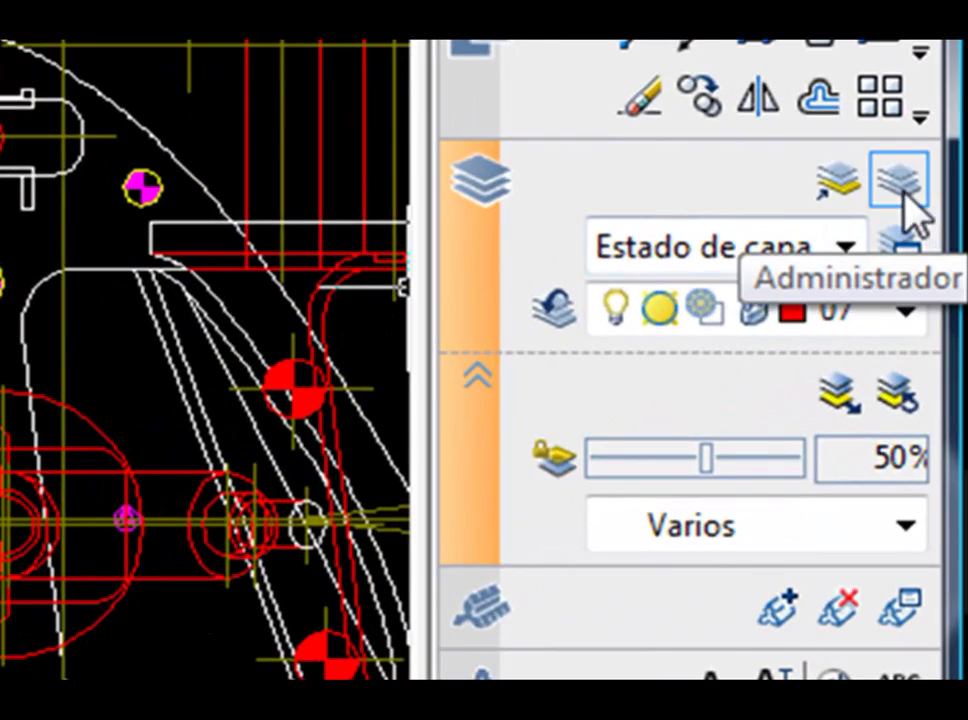
Step: Create a new layer state named "combinacion de capas" in the layer states manager
click(900, 185)
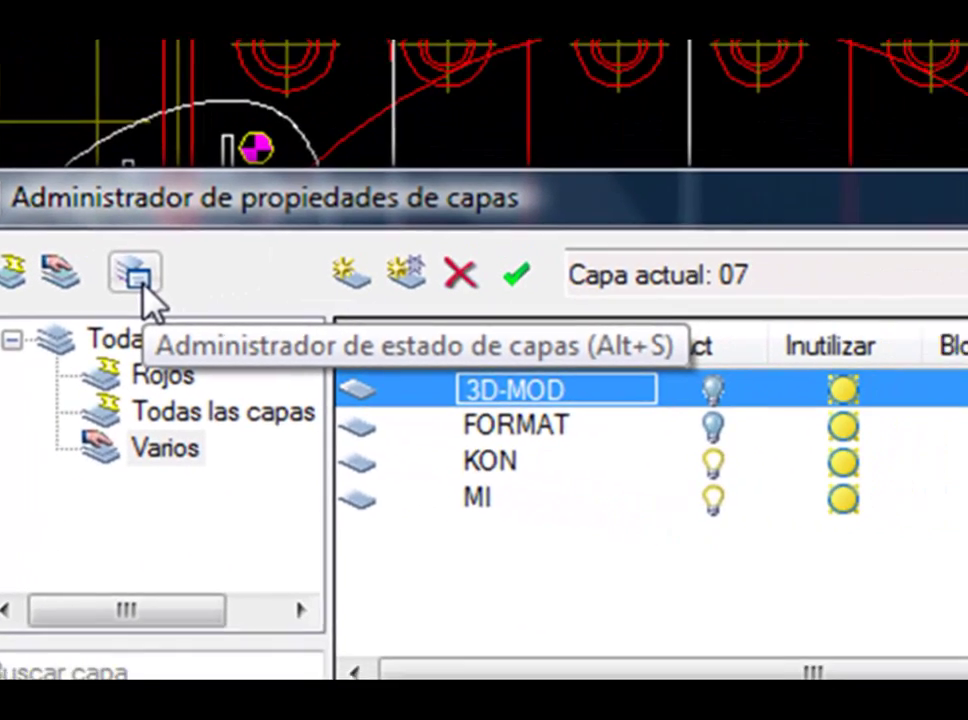
click(278, 247)
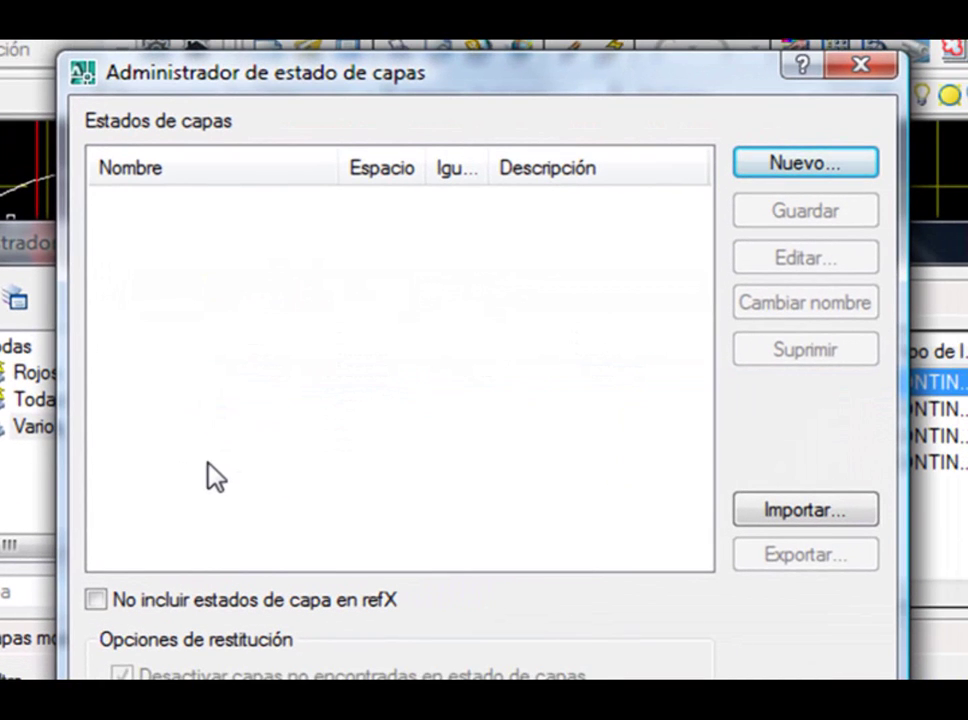
click(797, 168)
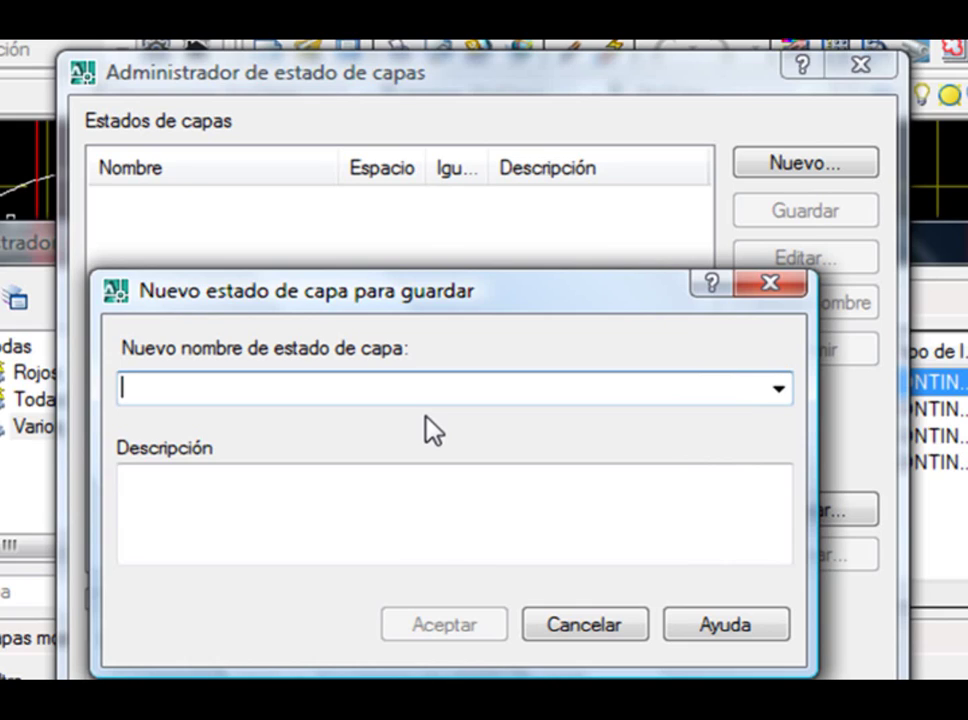
text(co)
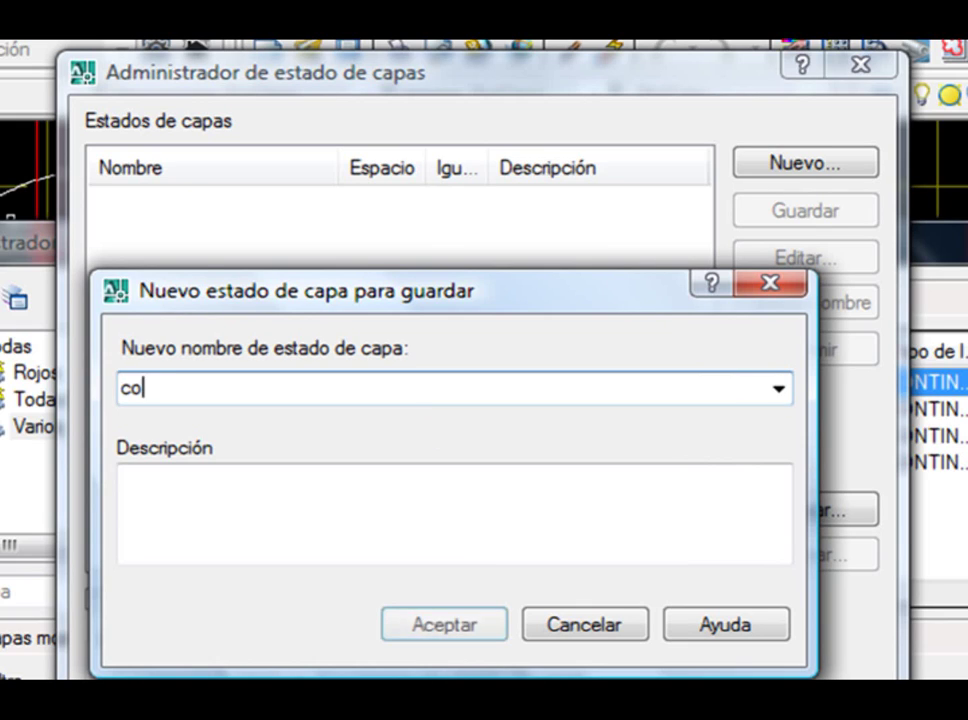
text(mbinaci)
key(BackSpace)
key(BackSpace)
text(ina)
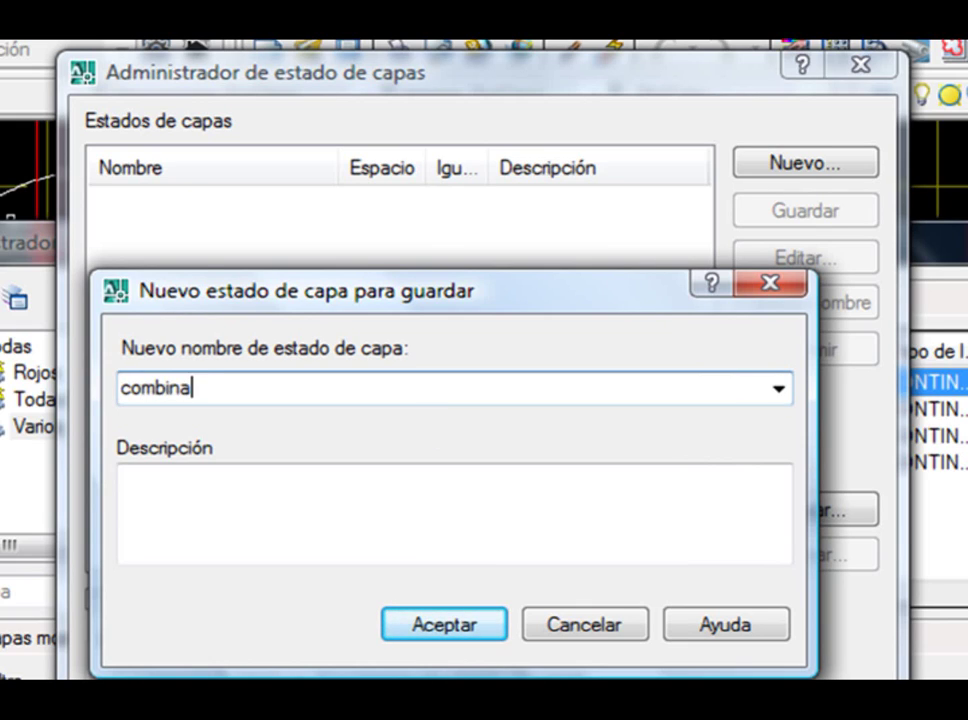
text(cion de capas)
Step: Give the new layer state the description "Creada para efectos de ejemplo" and save it
key(Tab)
text(Ceada)
key(BackSpace)
key(BackSpace)
key(BackSpace)
key(BackSpace)
text(reada opa)
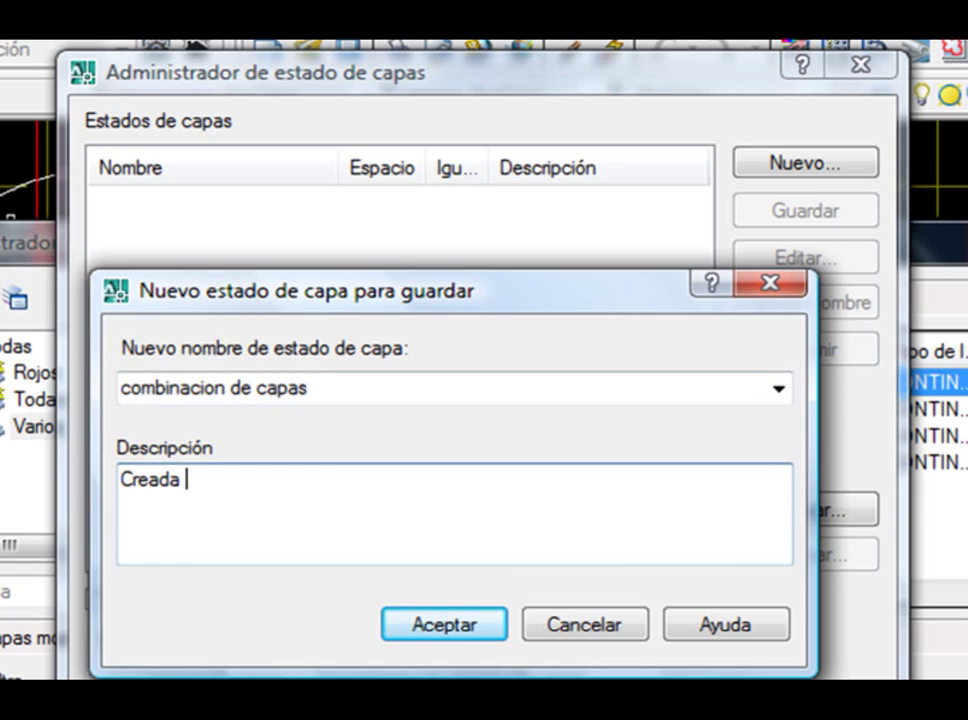
key(BackSpace)
key(BackSpace)
key(BackSpace)
text(para efectos de )
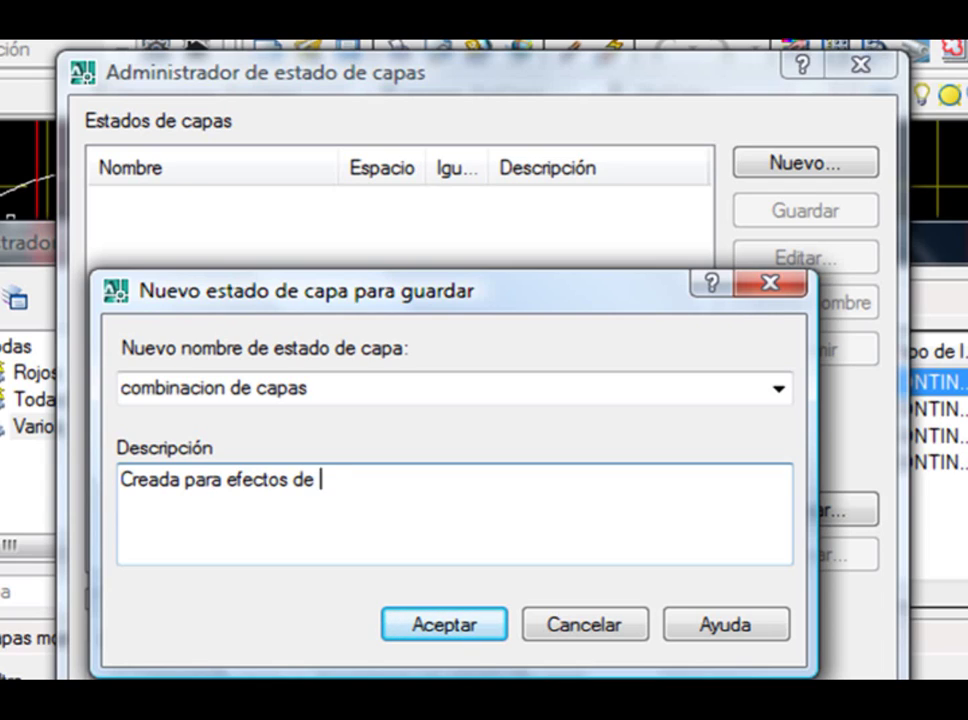
text(ejem)
key(BackSpace)
text(emplo)
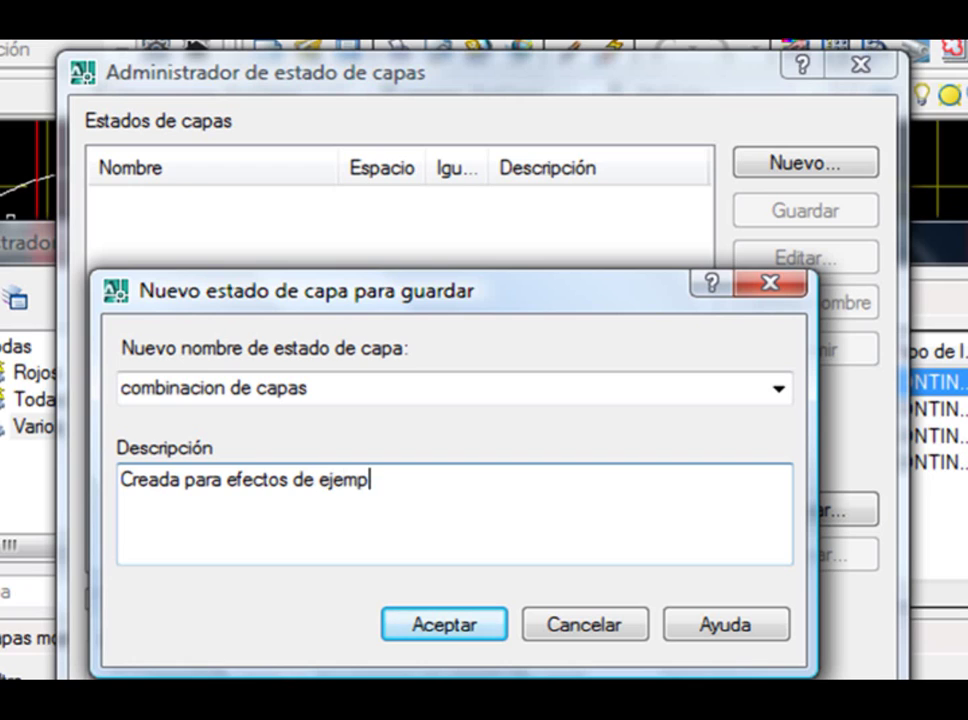
click(426, 630)
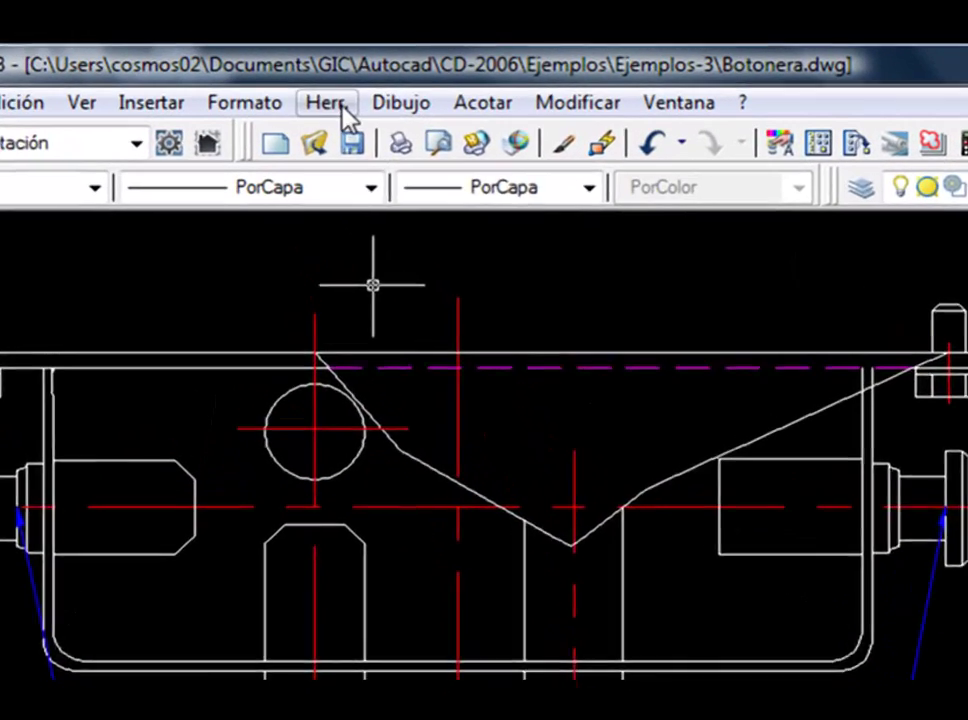
Step: Open the layer translator for the Botonera drawing and load the target layers from the drawing ZKL47_2-selección
click(328, 103)
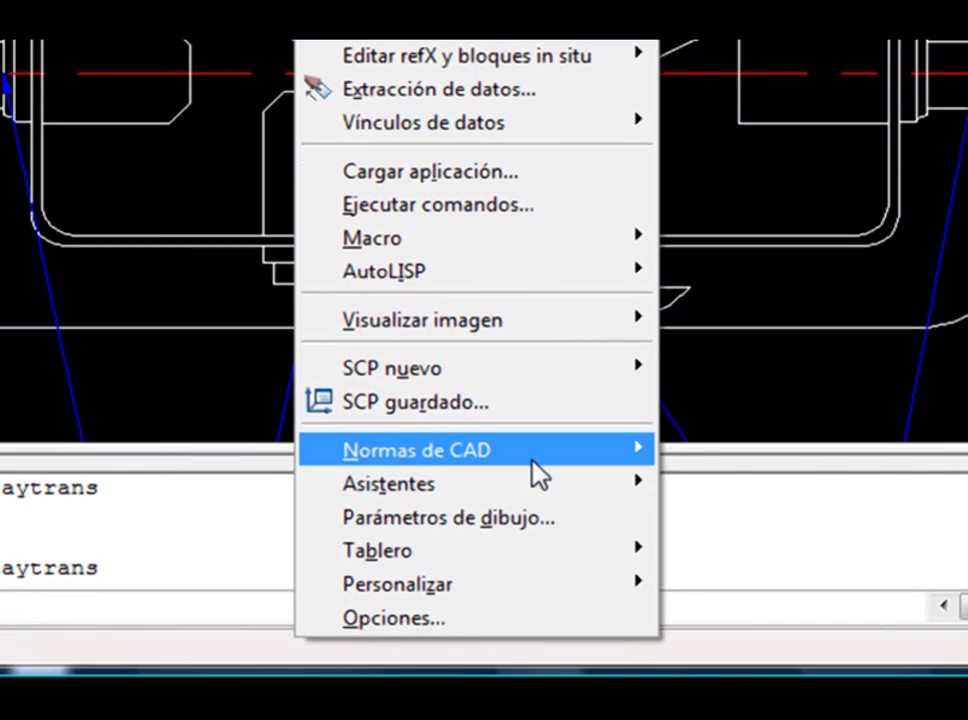
mouse_move(535, 530)
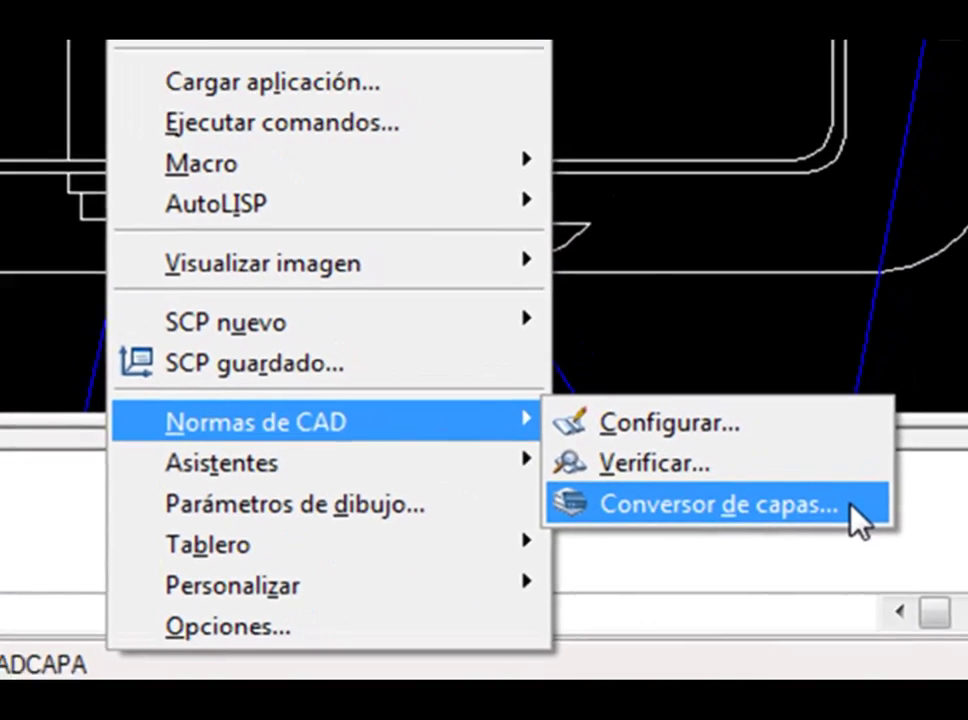
click(850, 505)
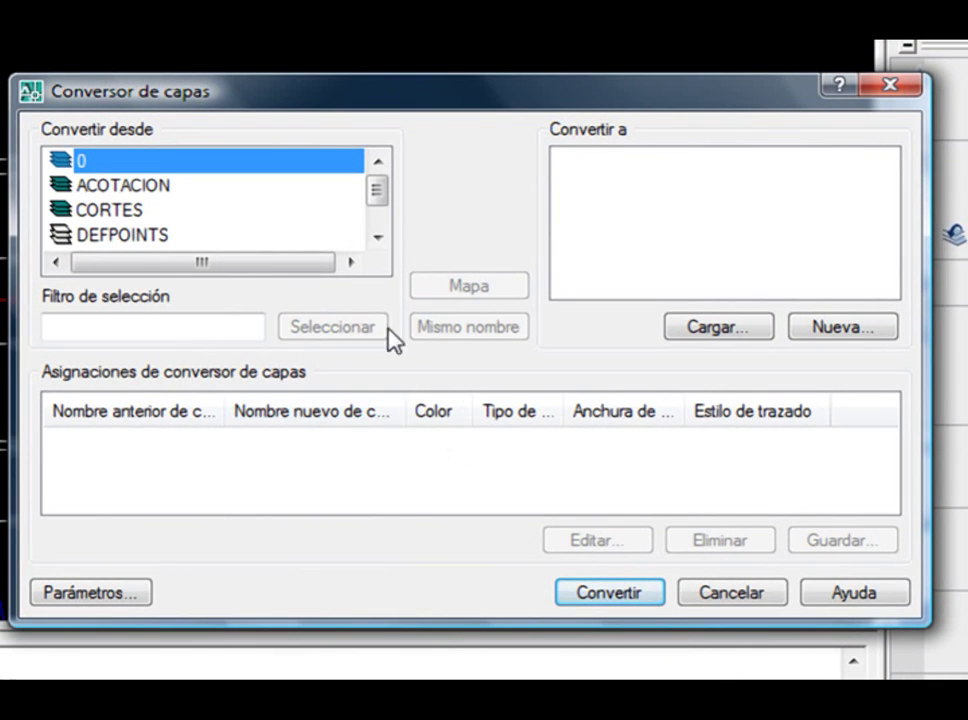
click(727, 343)
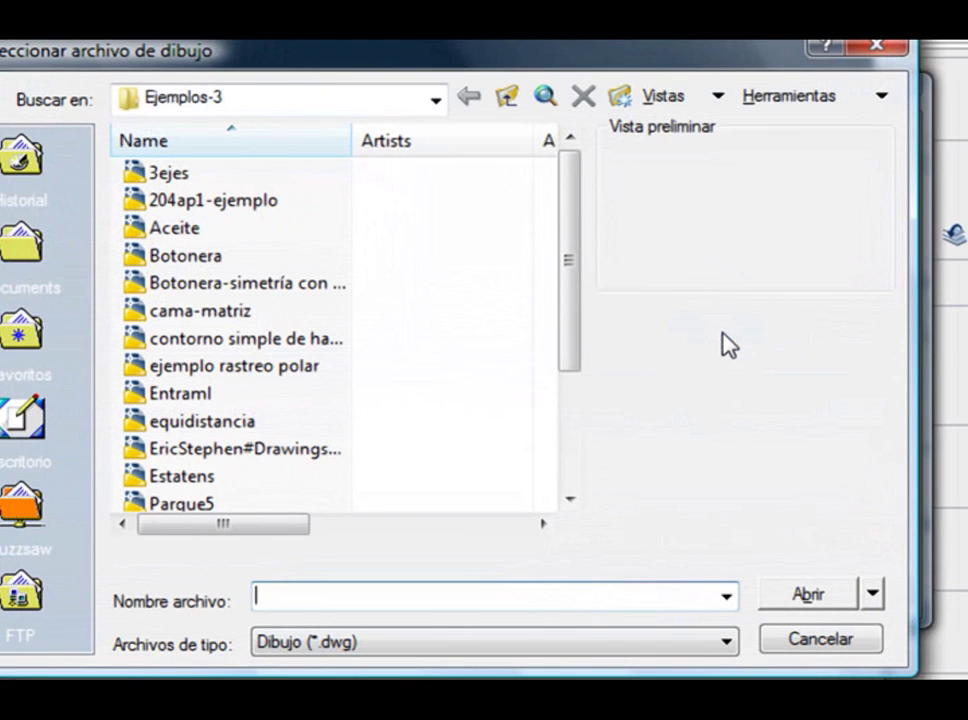
drag(570, 290, 590, 415)
click(200, 450)
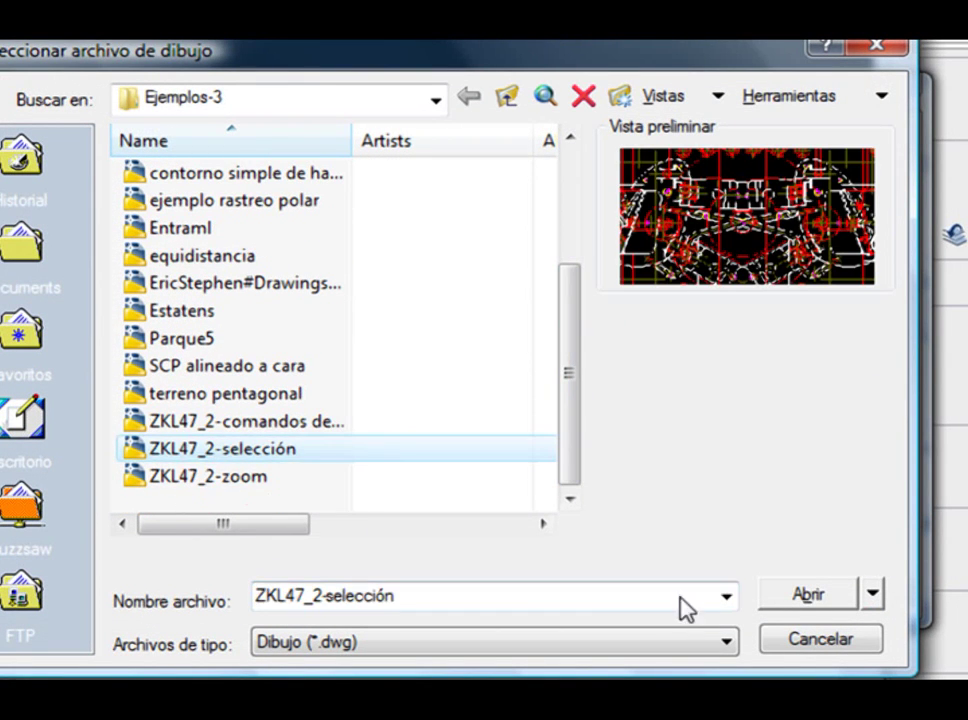
click(806, 593)
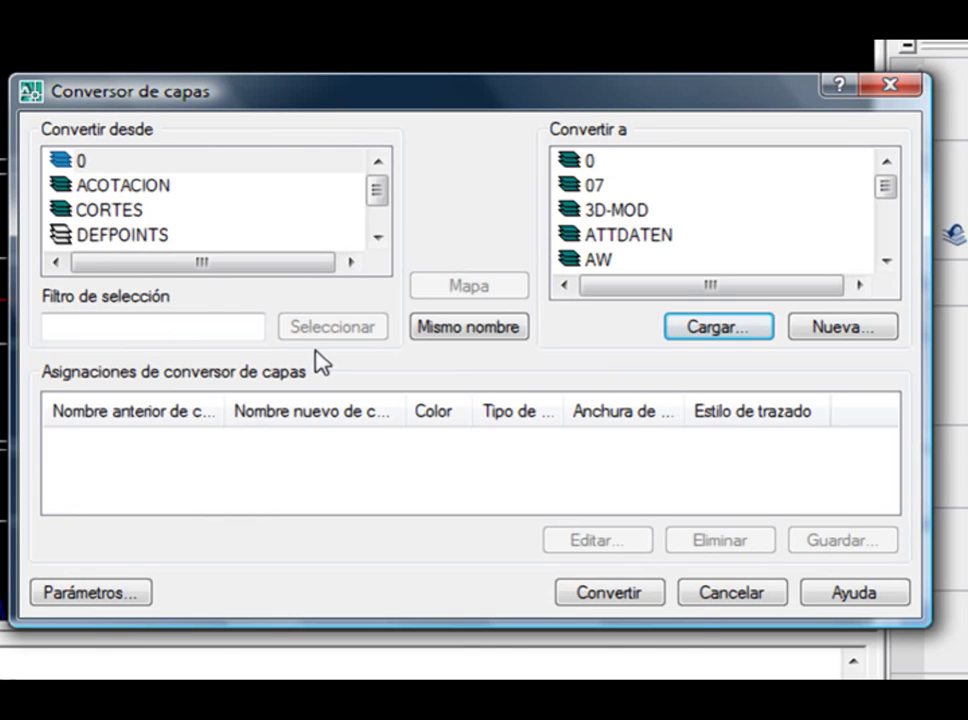
Step: Map the source layer CORTES to 07 and the source layer ACOTACION to 3D-MOD
click(136, 212)
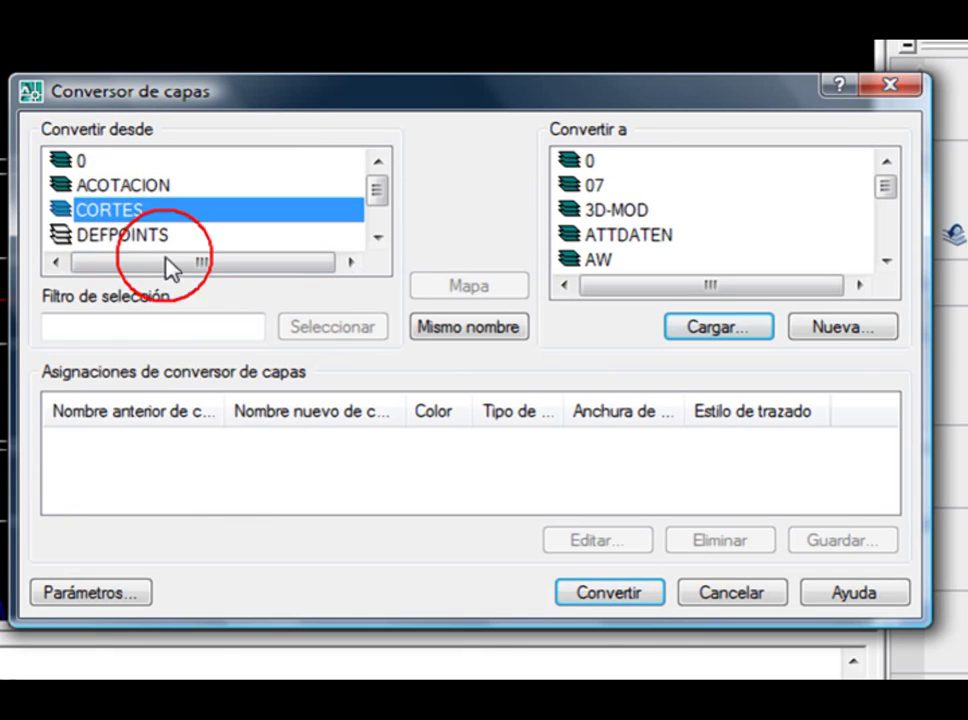
click(590, 186)
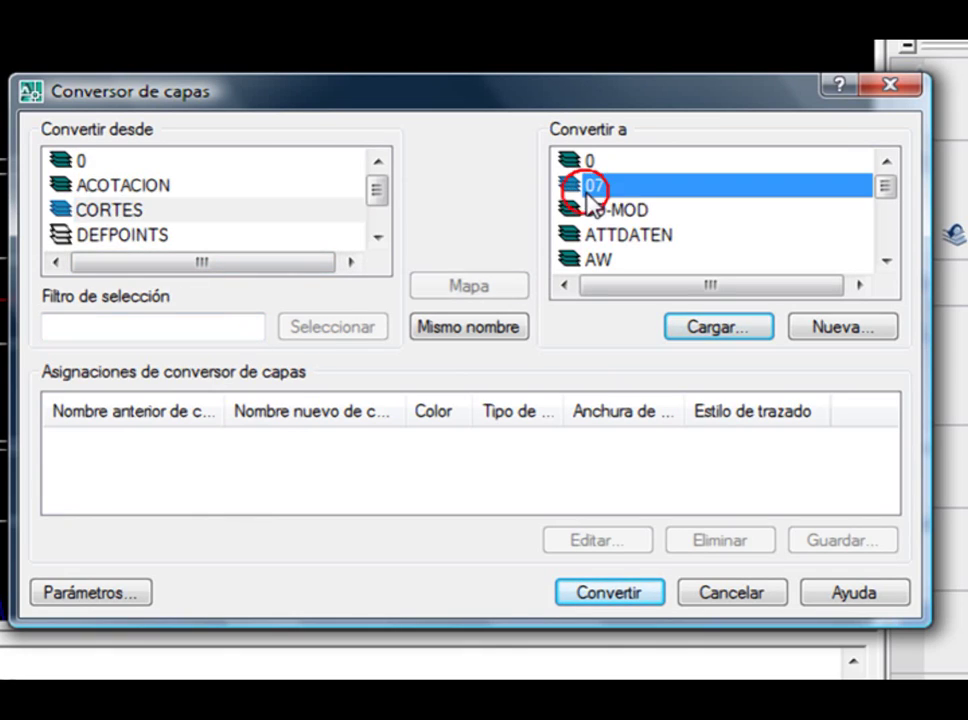
click(466, 290)
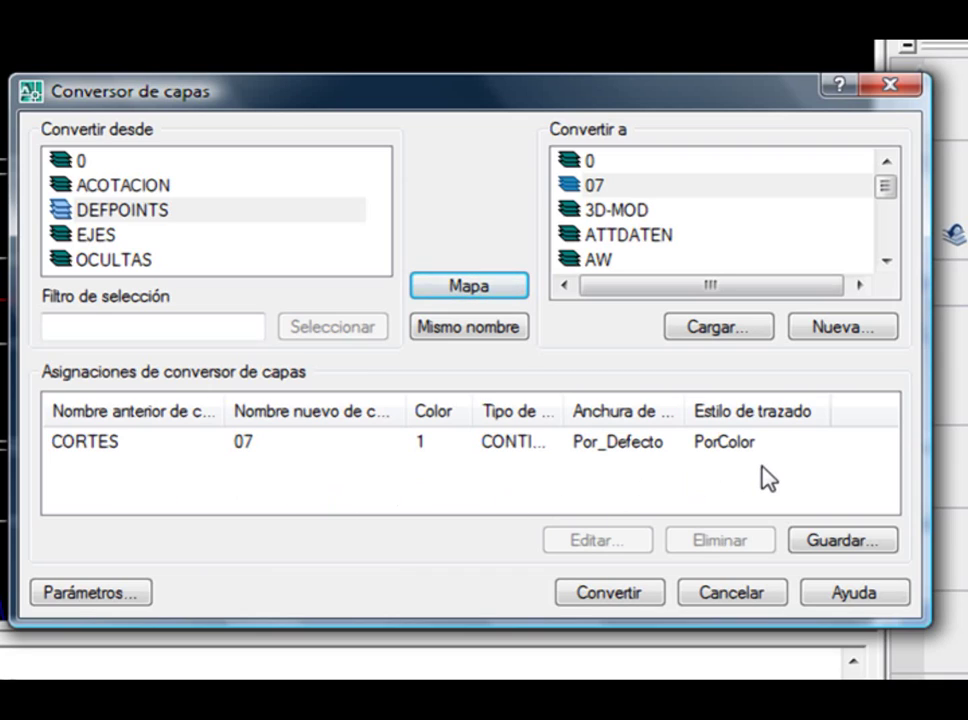
click(336, 510)
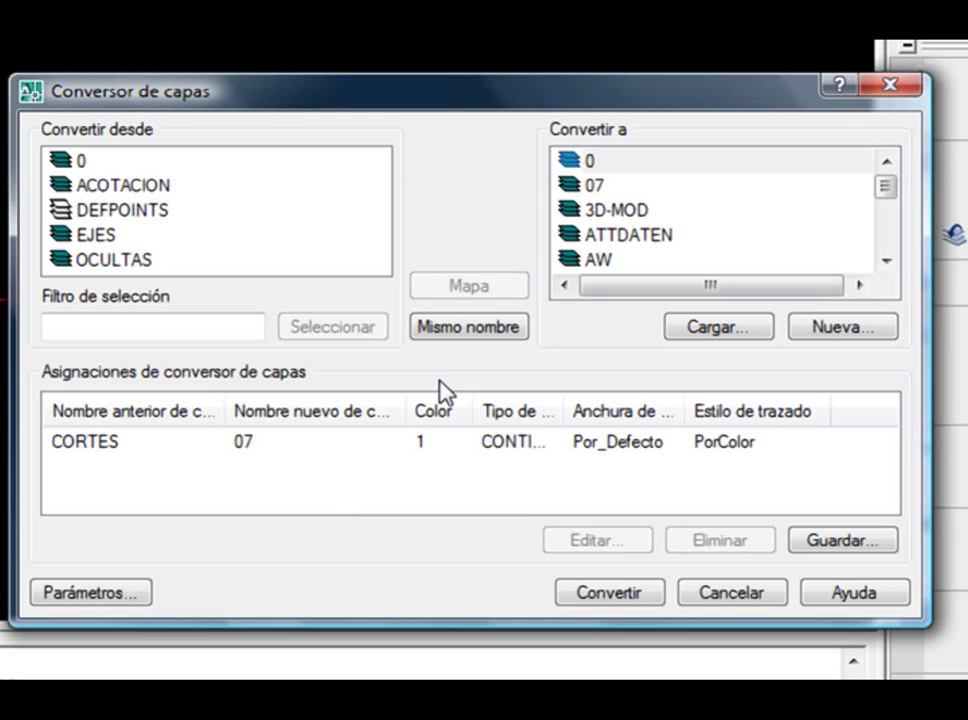
click(120, 186)
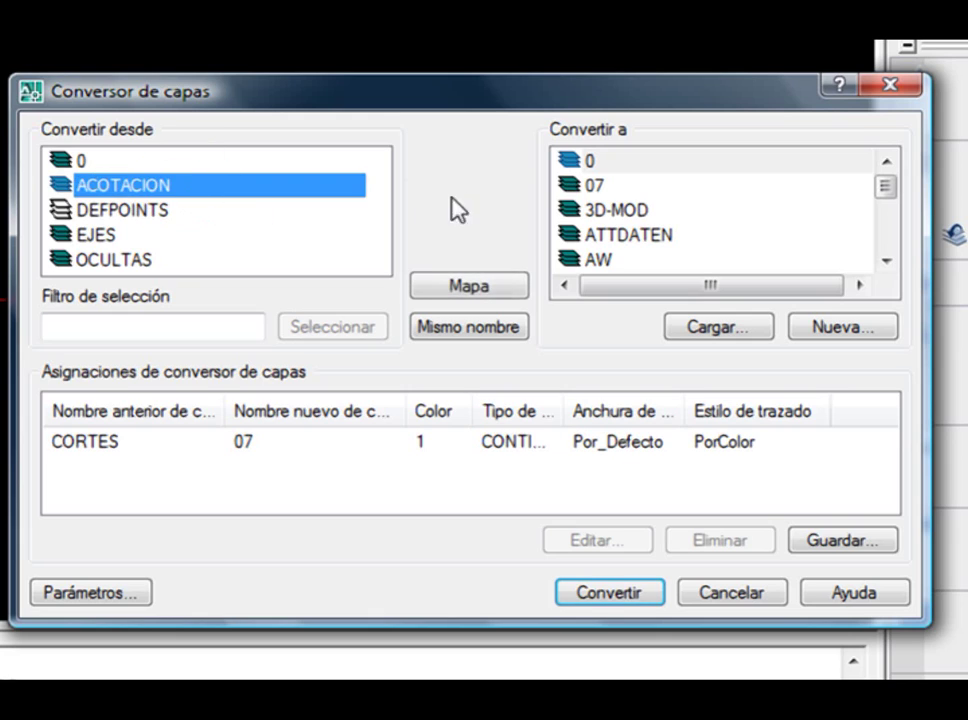
click(593, 186)
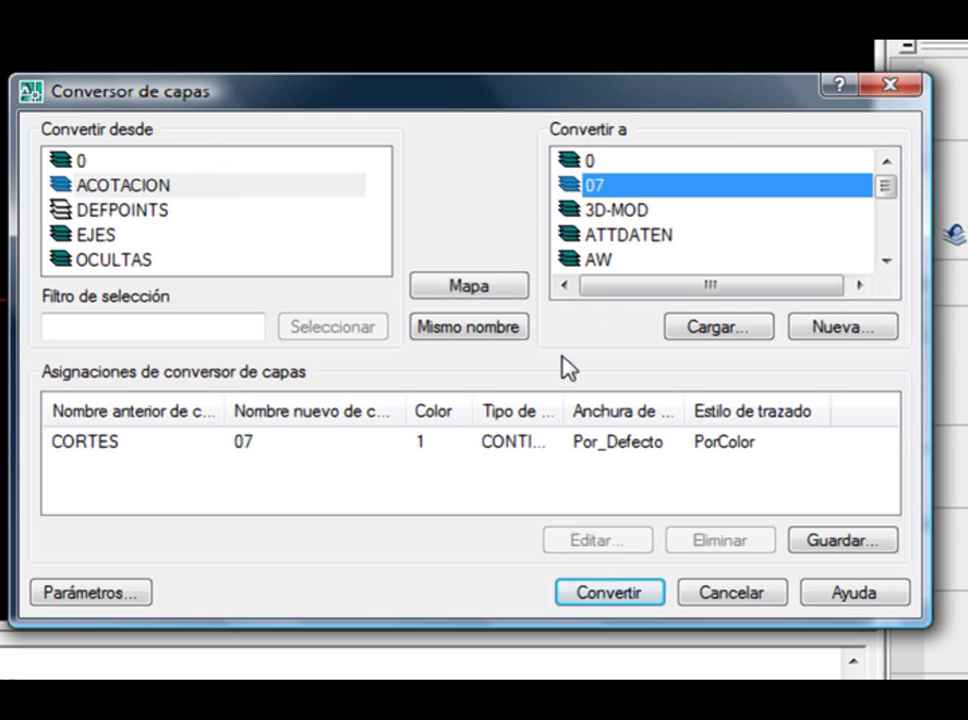
click(605, 212)
click(467, 290)
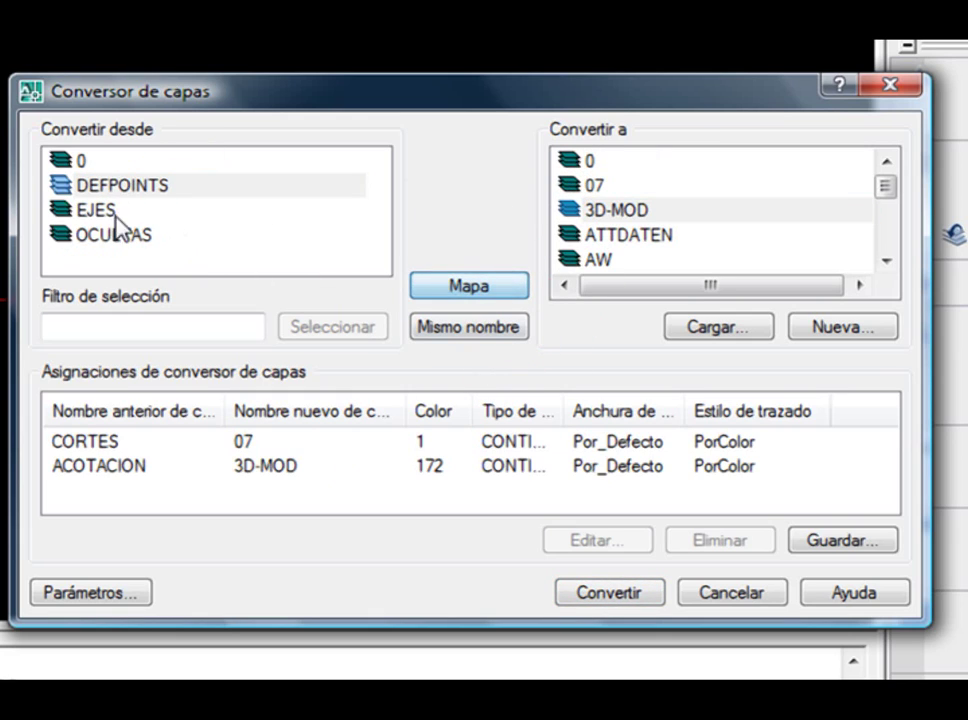
Step: Map the source layer EJES to AW and the source layer OCULTAS to GEW
click(120, 210)
click(886, 260)
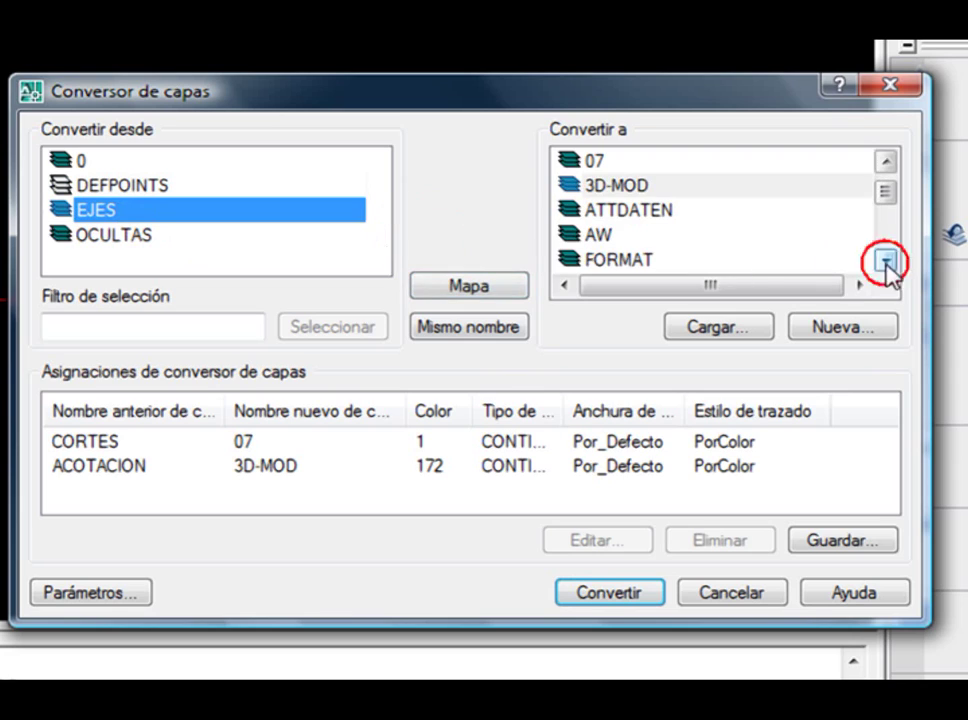
click(596, 236)
click(462, 290)
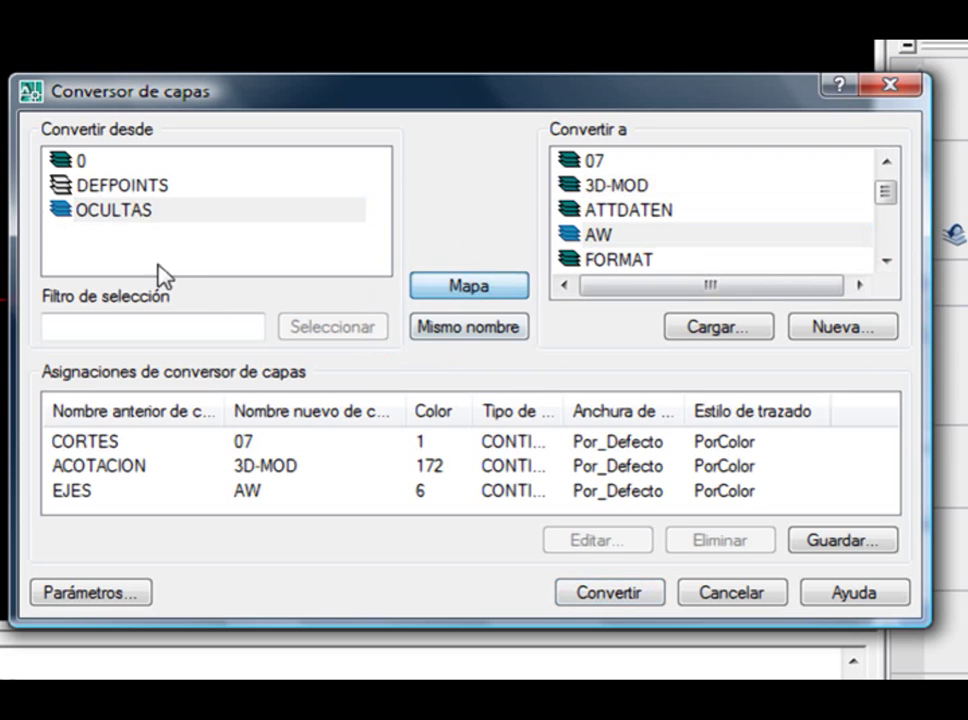
click(137, 218)
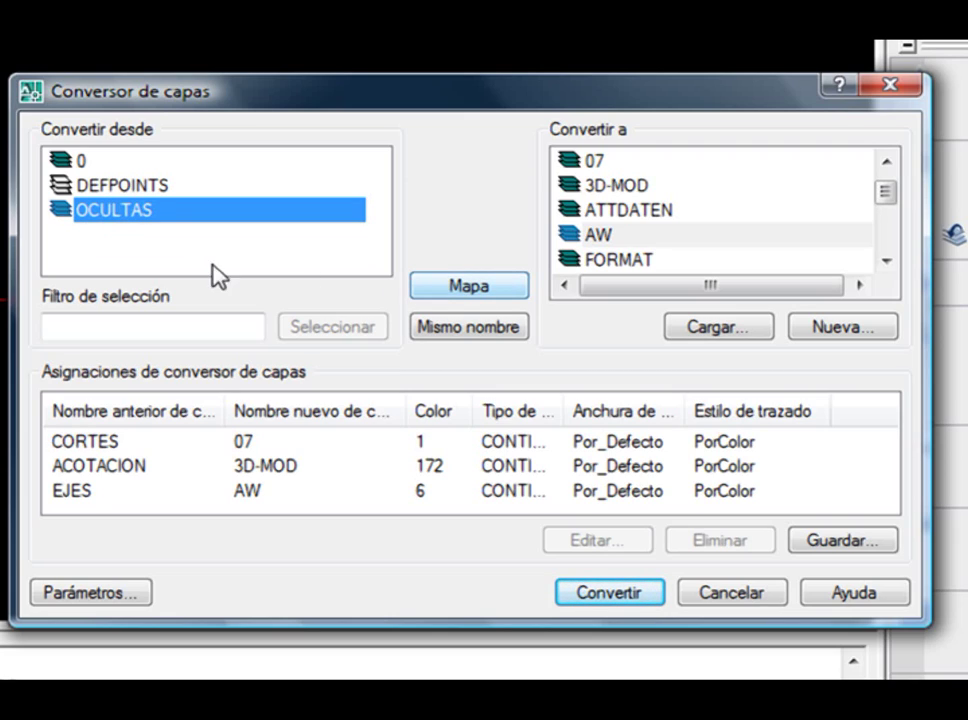
click(886, 260)
click(886, 260)
click(596, 238)
click(464, 288)
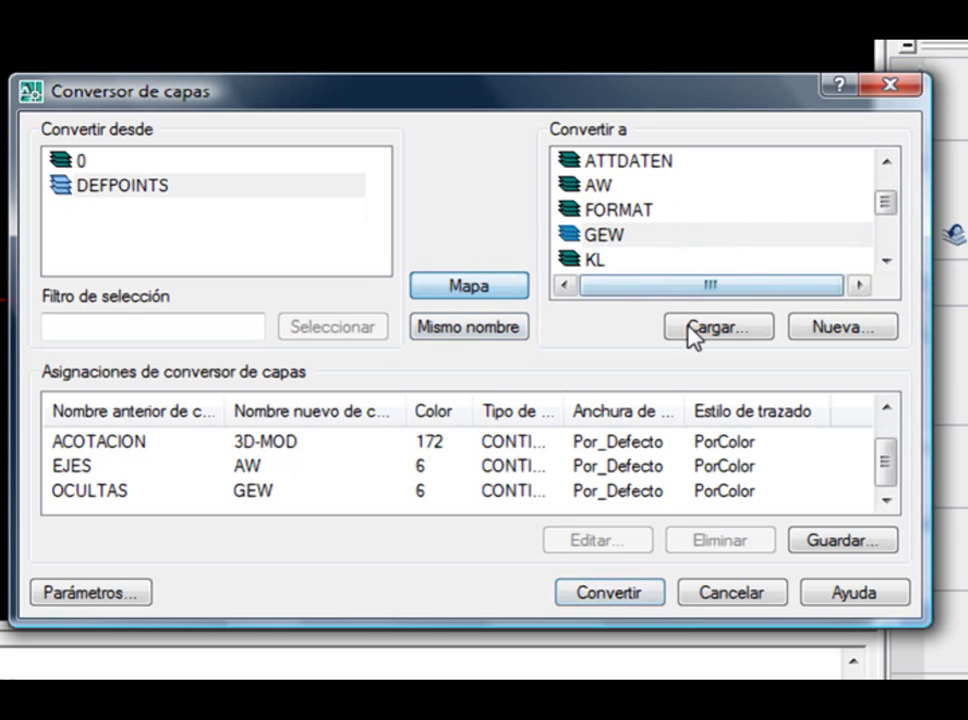
Step: Map the source layer DEFPOINTS to GEW and the source layer 0 to KON
click(127, 187)
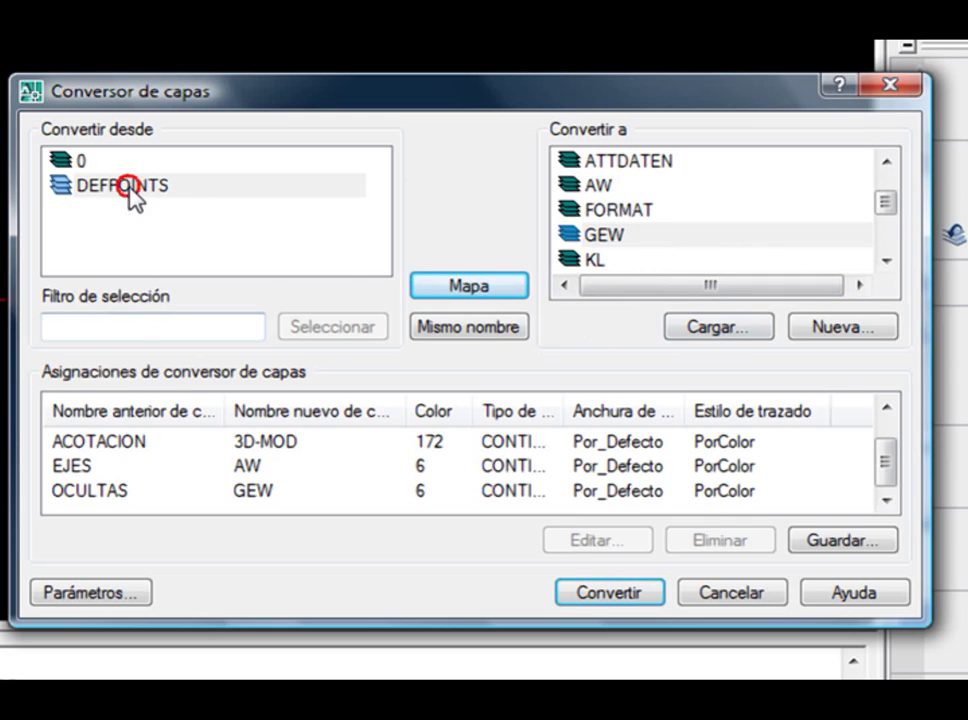
click(472, 290)
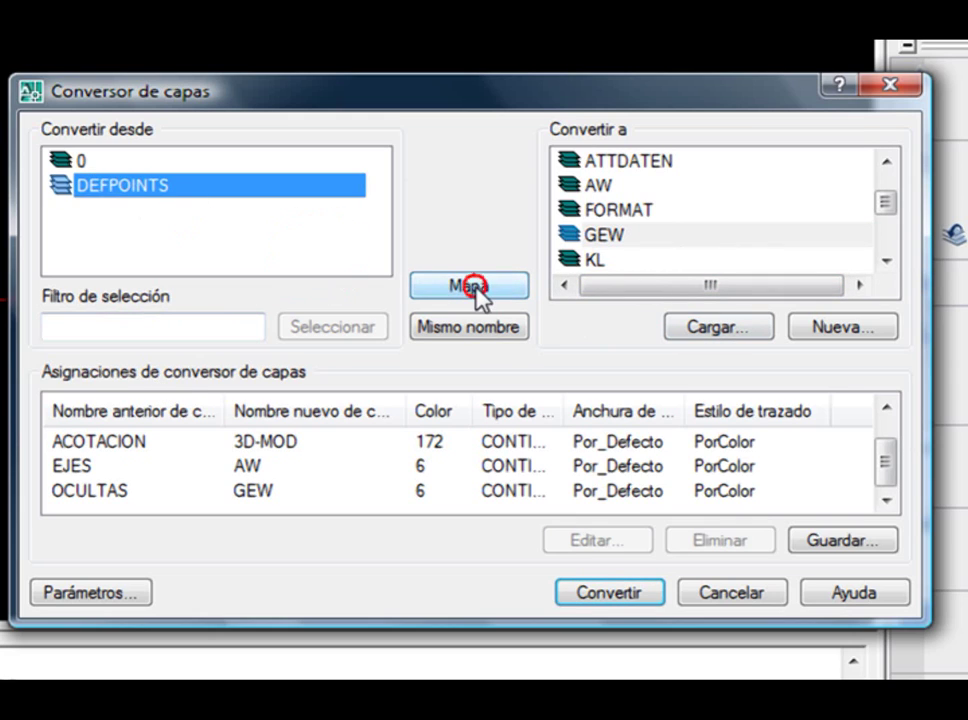
click(886, 261)
click(886, 261)
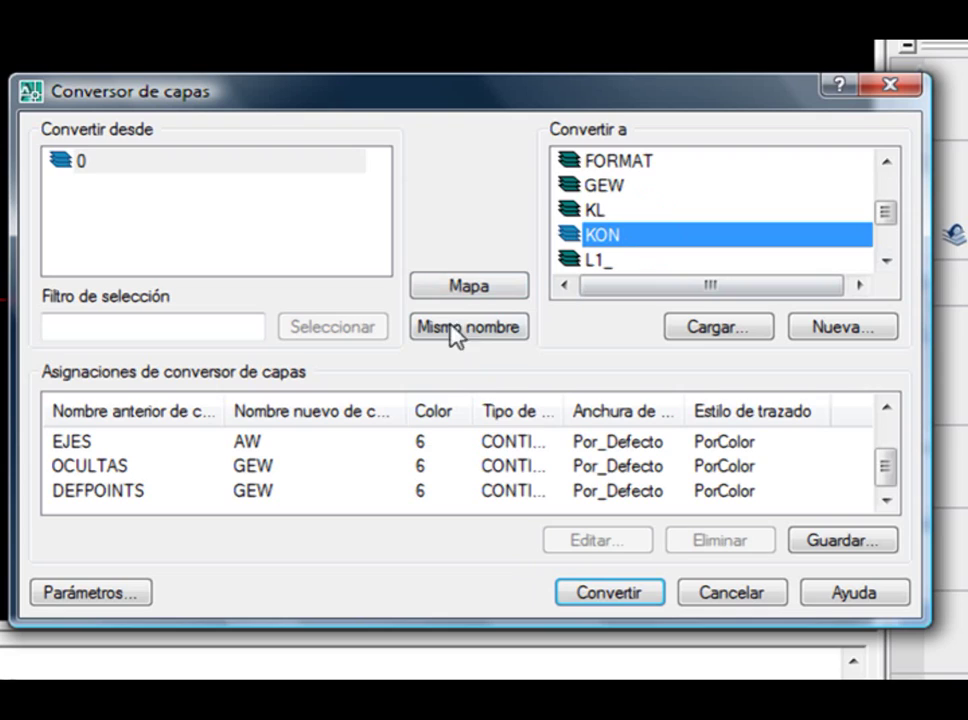
click(458, 288)
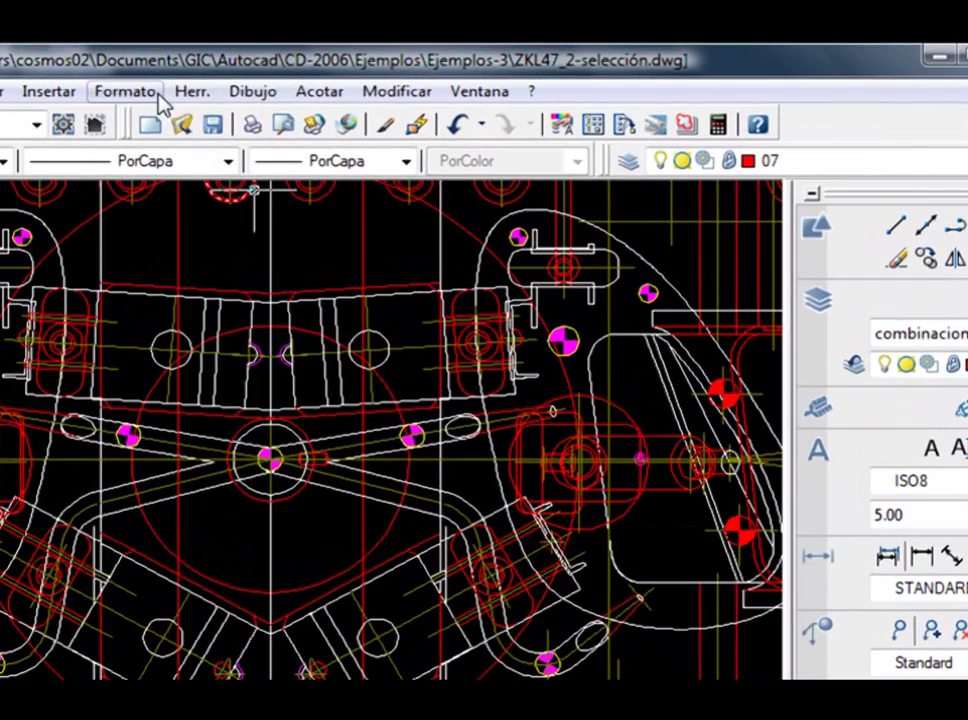
Step: Examine the layers of ZKL47_2-selección one at a time with Layer Walk, from 0 to SCH, restoring the layer states on exit
click(148, 91)
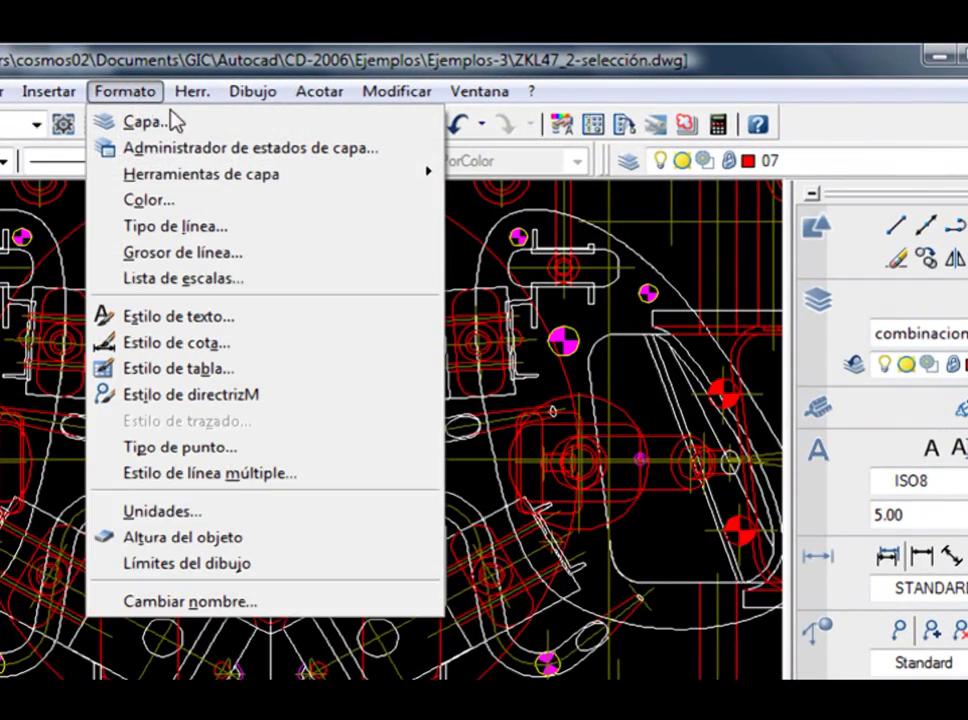
mouse_move(299, 183)
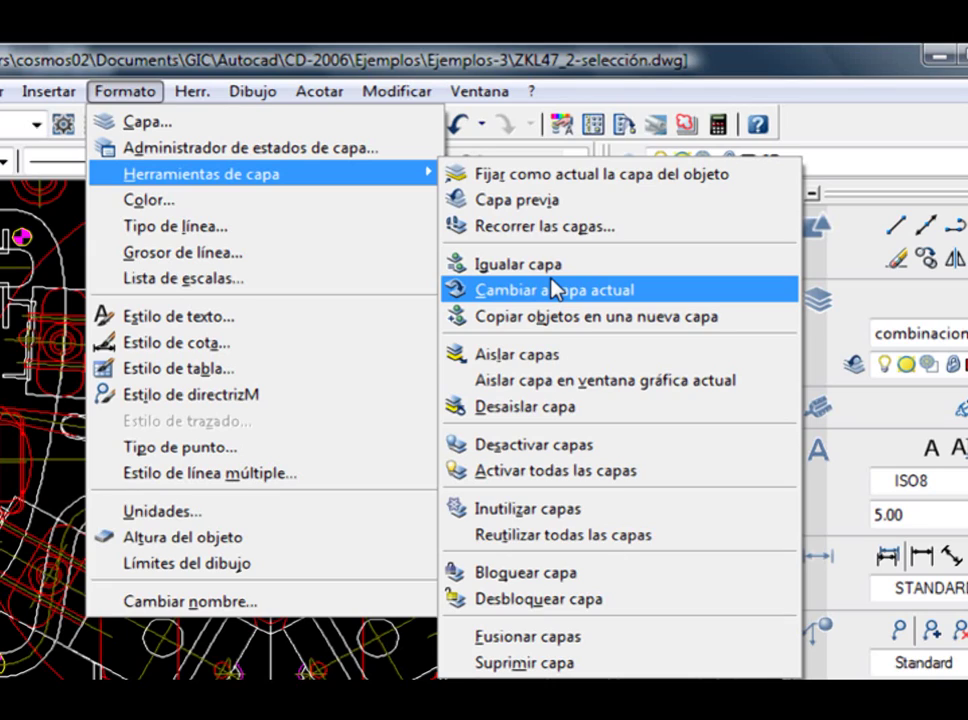
click(628, 229)
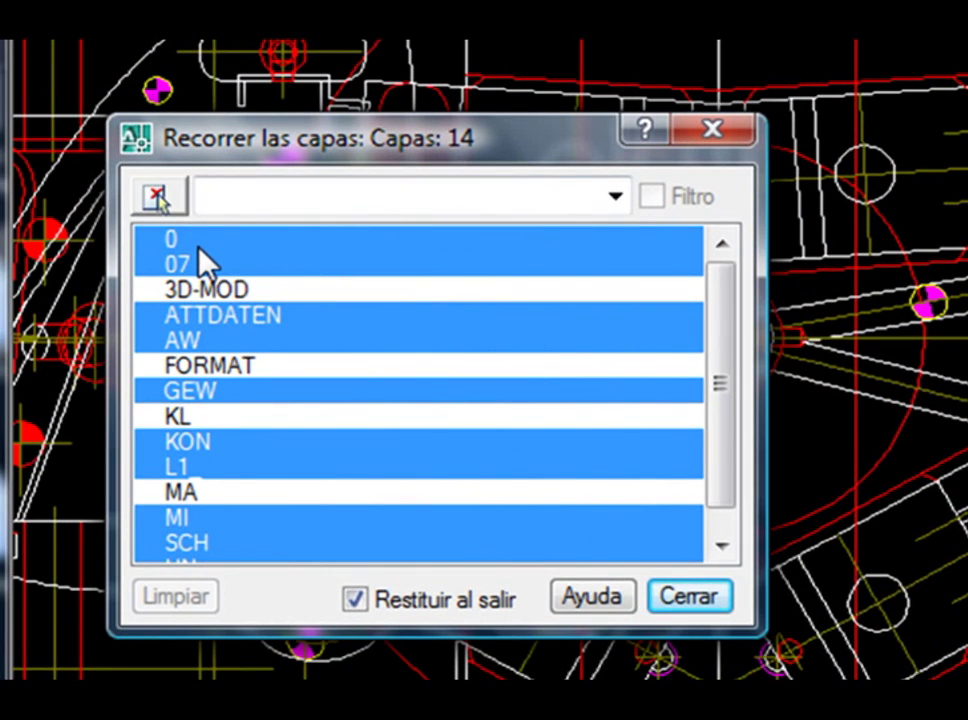
click(196, 244)
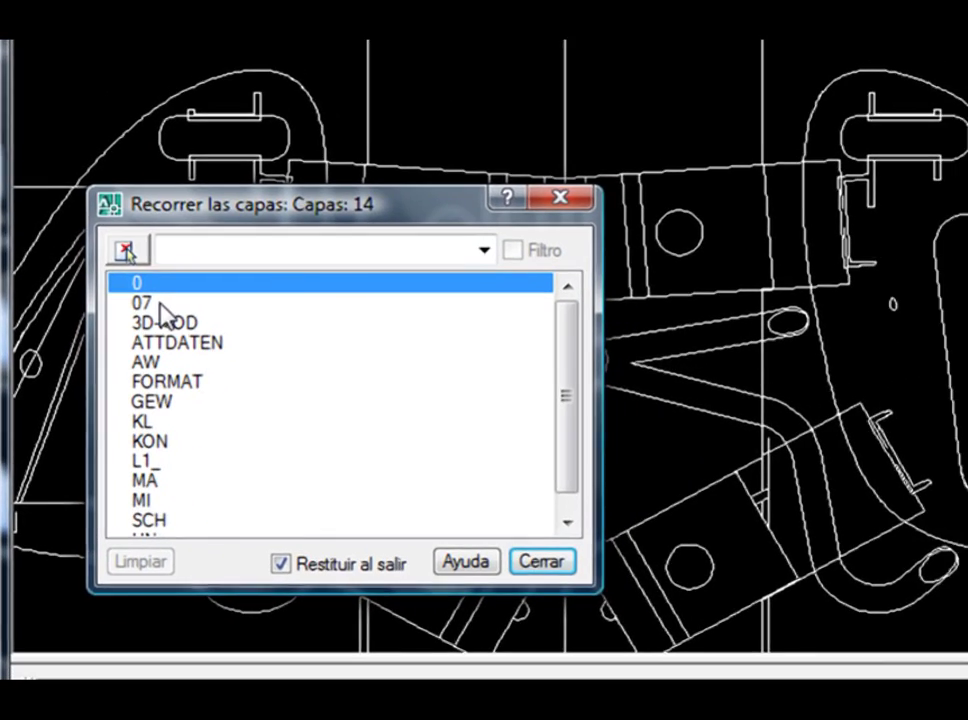
click(198, 264)
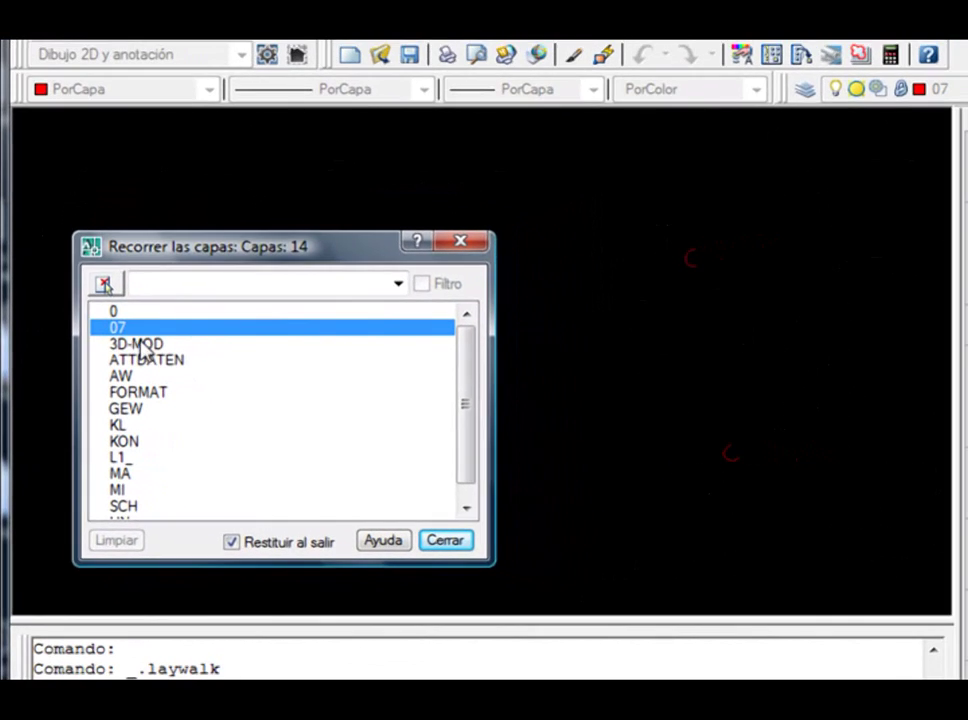
click(148, 332)
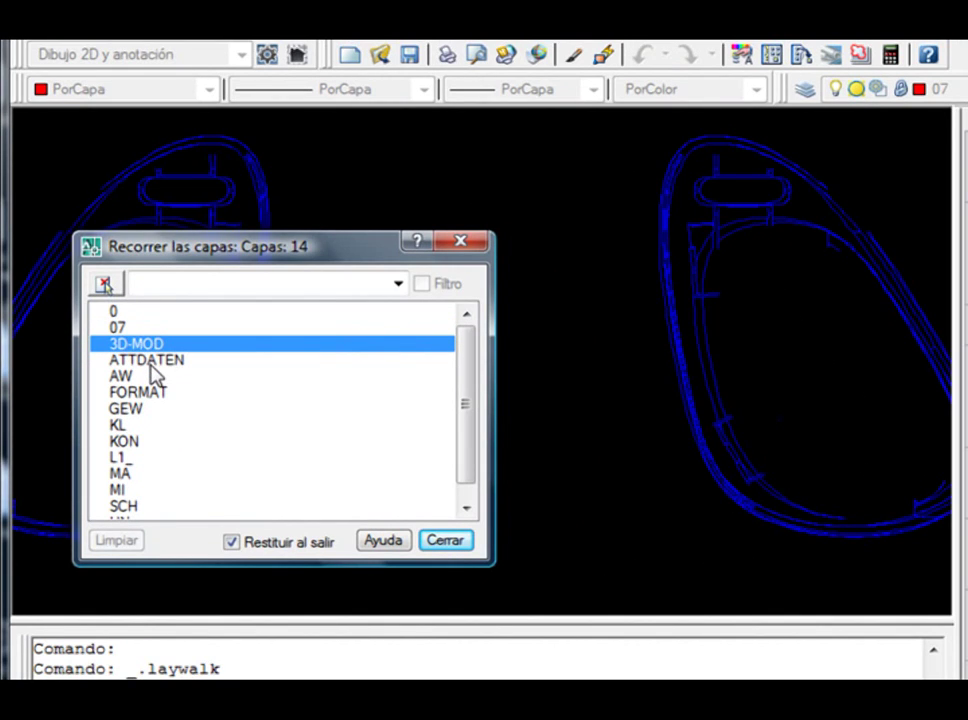
click(151, 361)
click(123, 375)
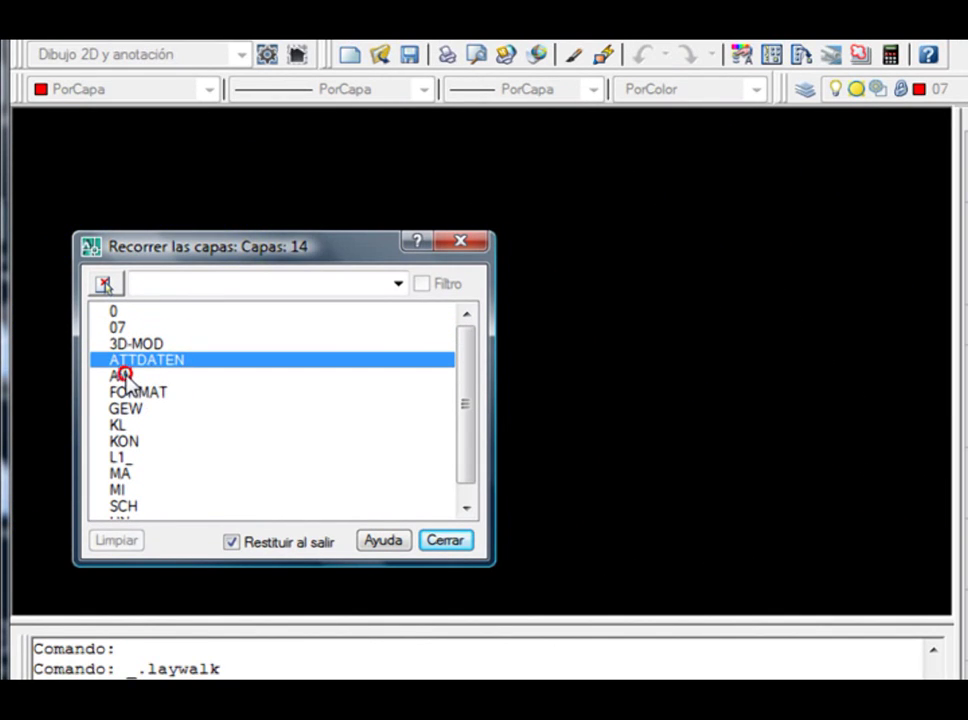
click(143, 393)
click(132, 410)
click(129, 427)
click(131, 443)
click(130, 459)
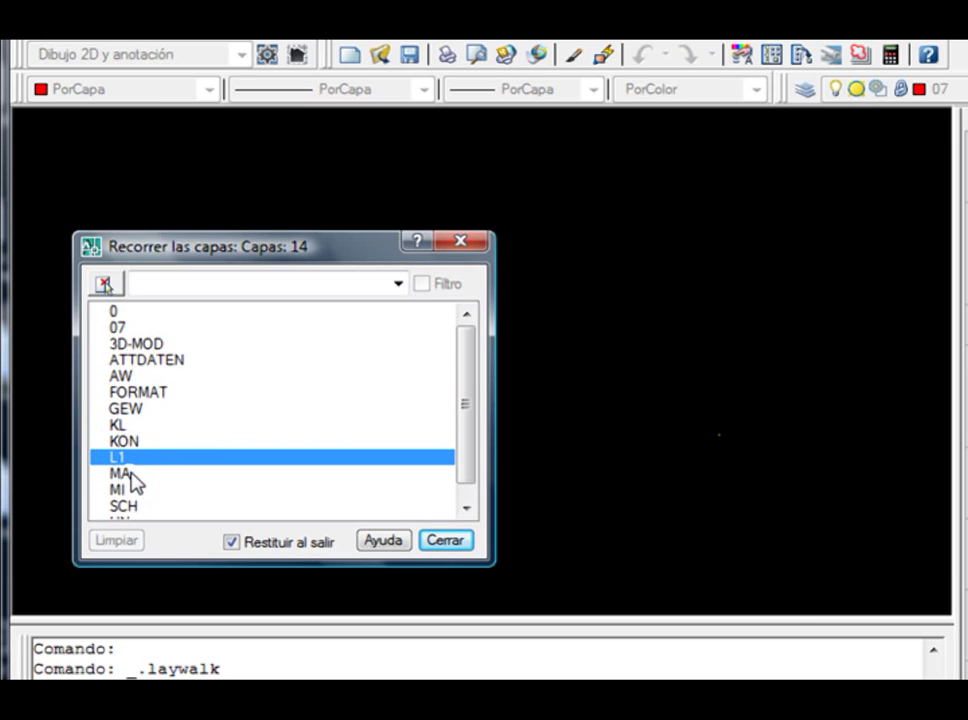
click(131, 475)
click(130, 490)
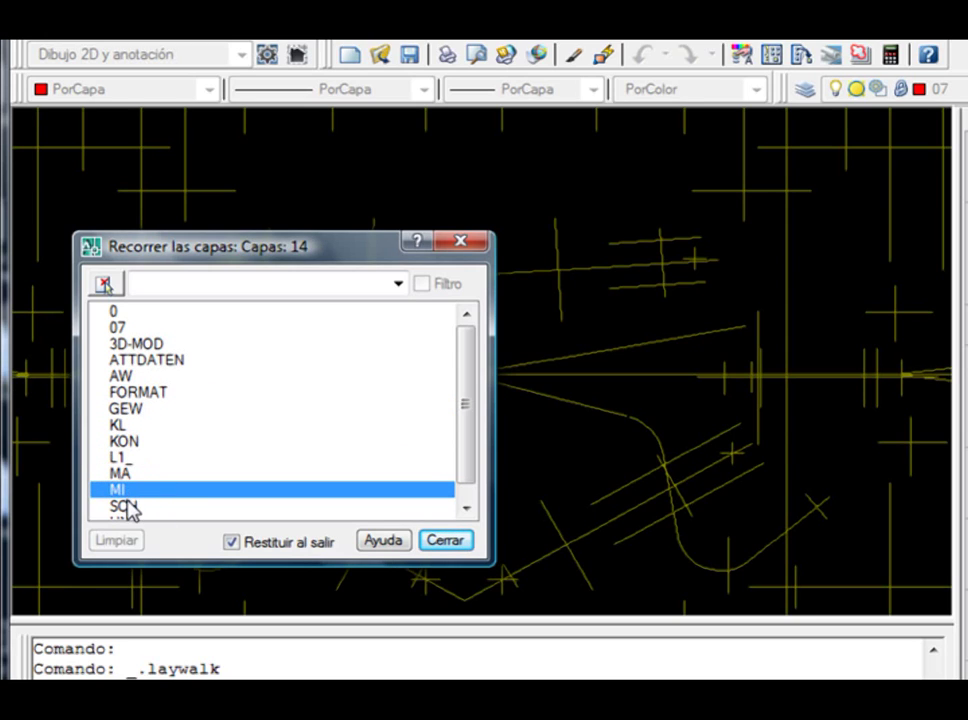
click(126, 506)
click(465, 510)
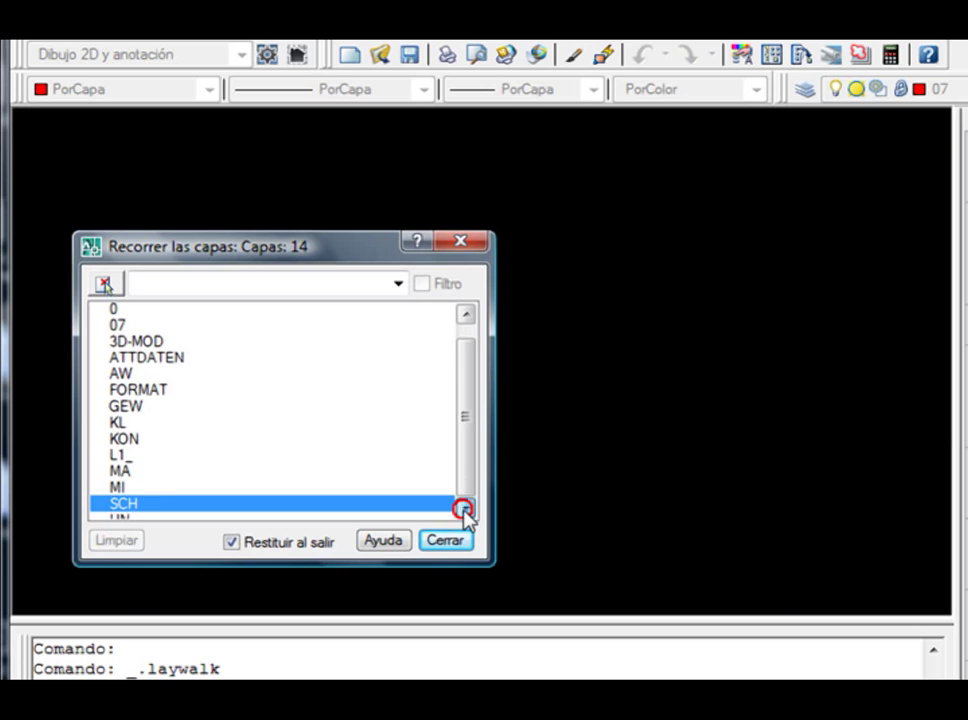
click(438, 543)
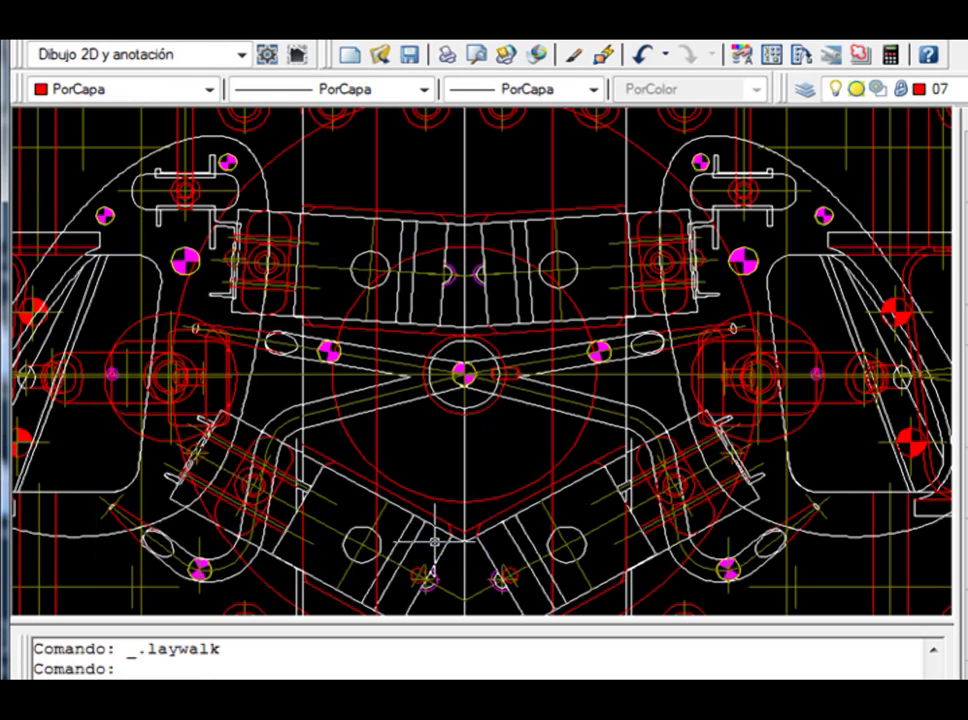
Step: Isolate the layer of the large red circle around the centre of the drawing with Layer Isolate
click(578, 441)
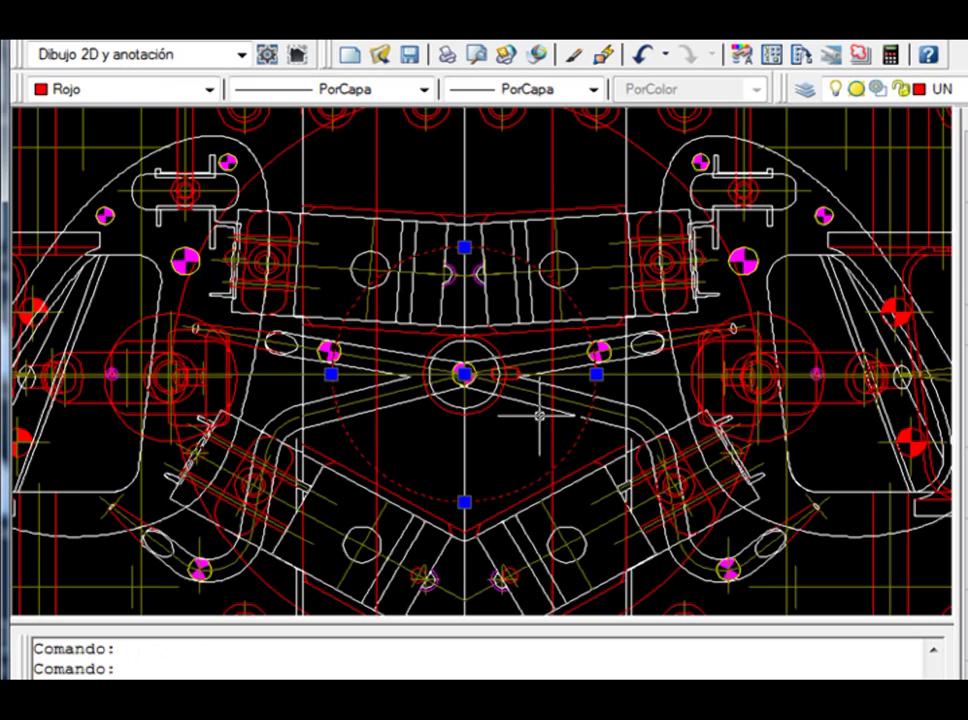
click(319, 40)
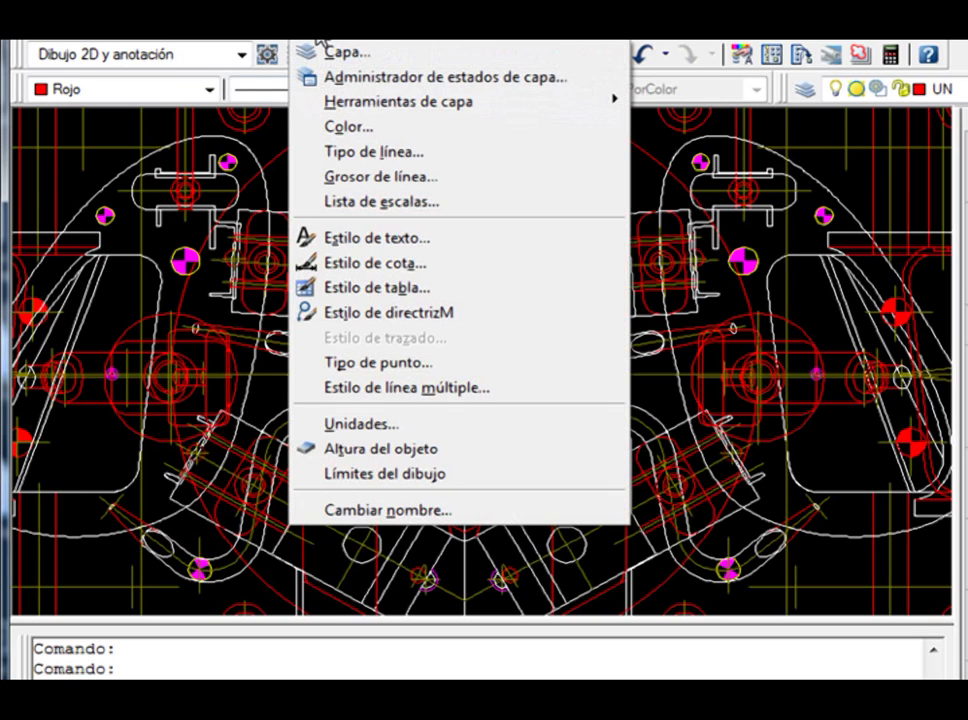
mouse_move(403, 100)
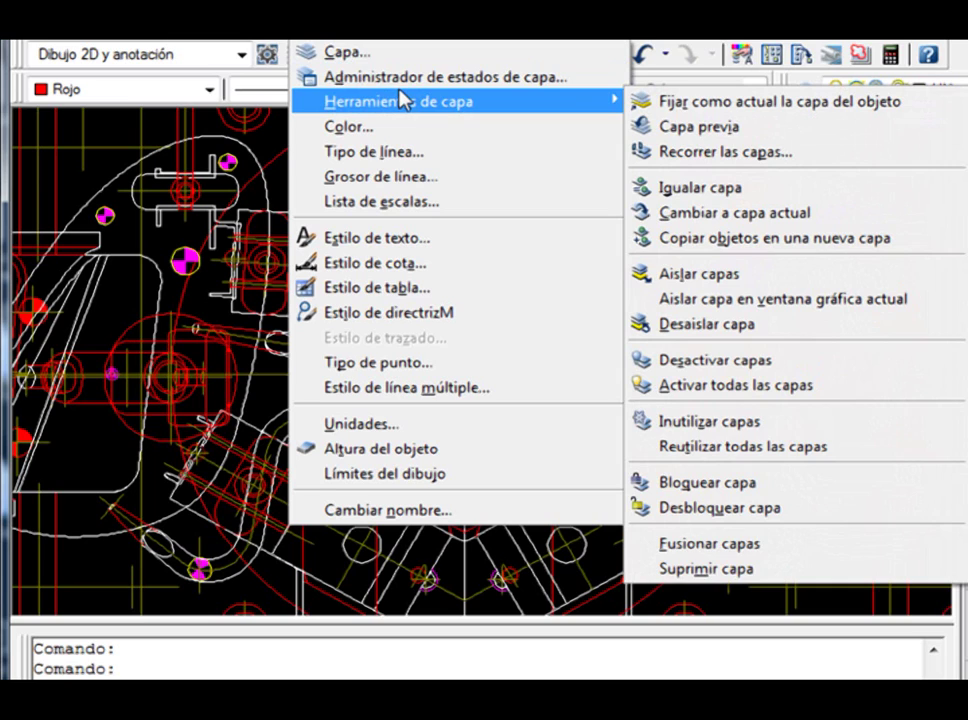
click(776, 280)
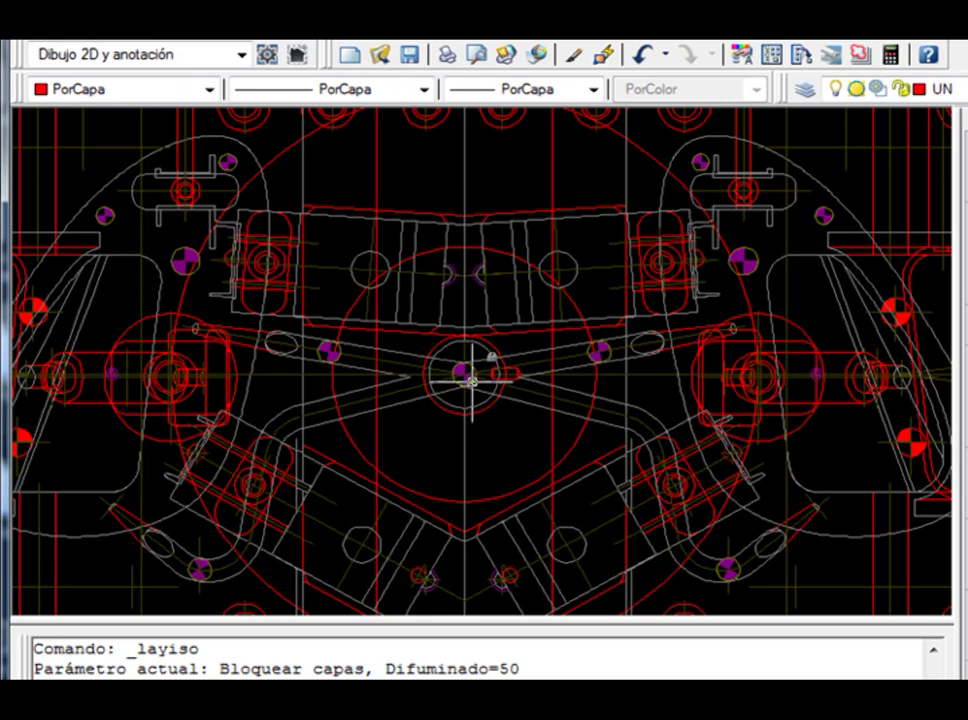
Step: Unisolate the layers to restore the layer settings used before the isolation
click(392, 25)
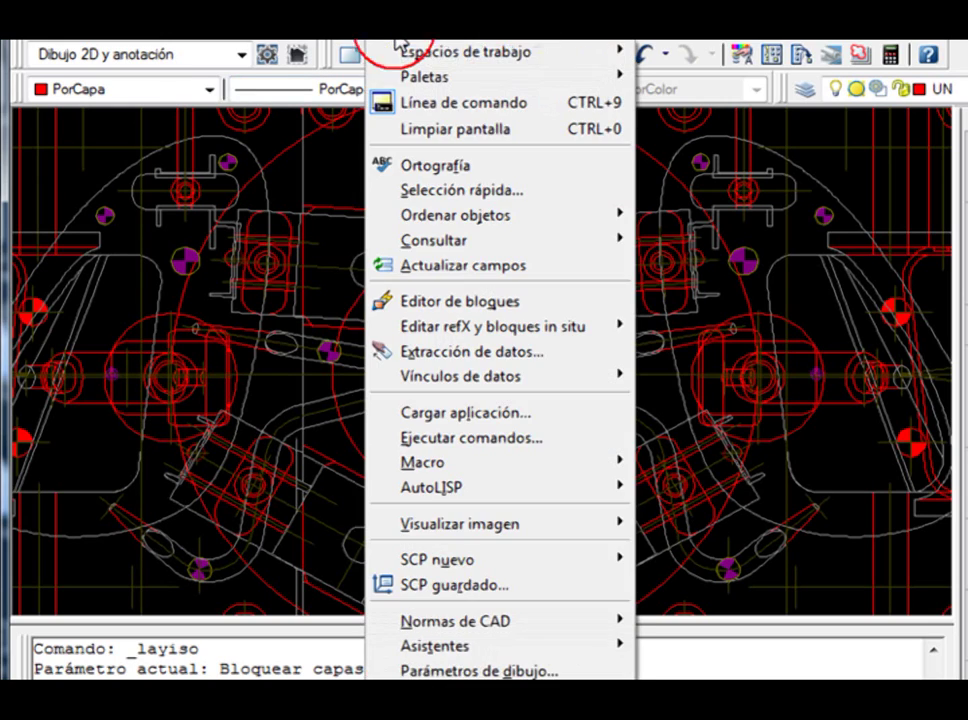
mouse_move(336, 30)
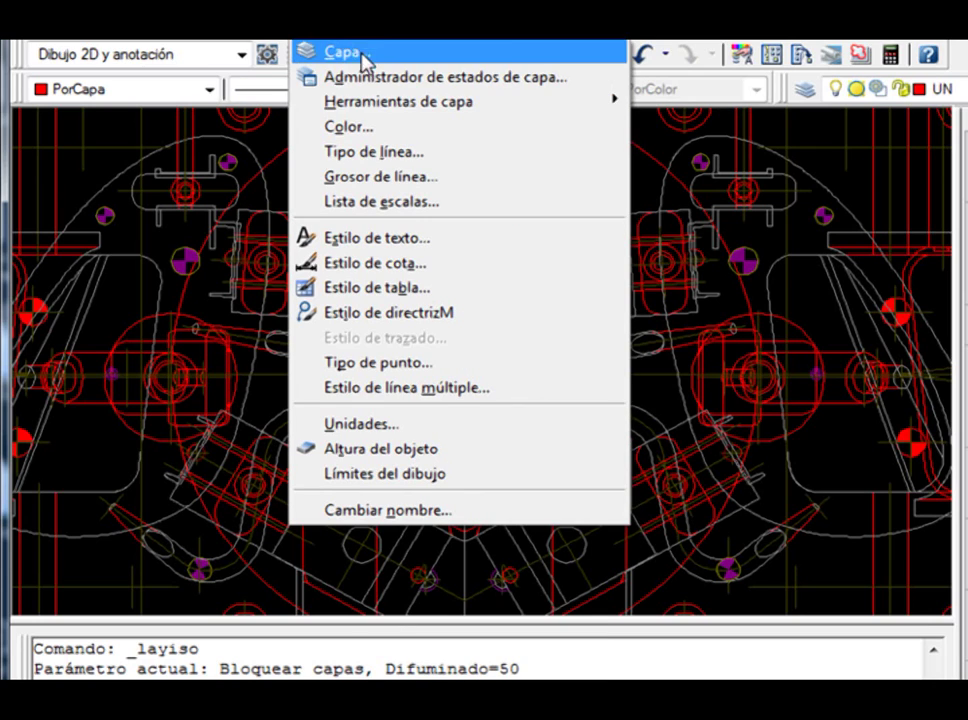
mouse_move(425, 109)
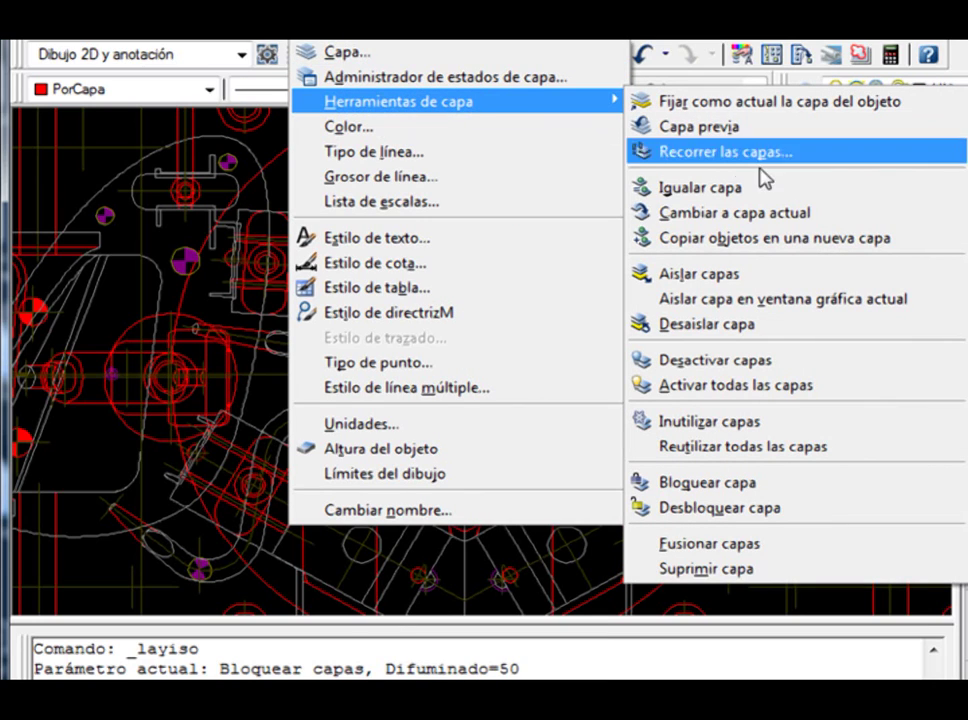
click(773, 327)
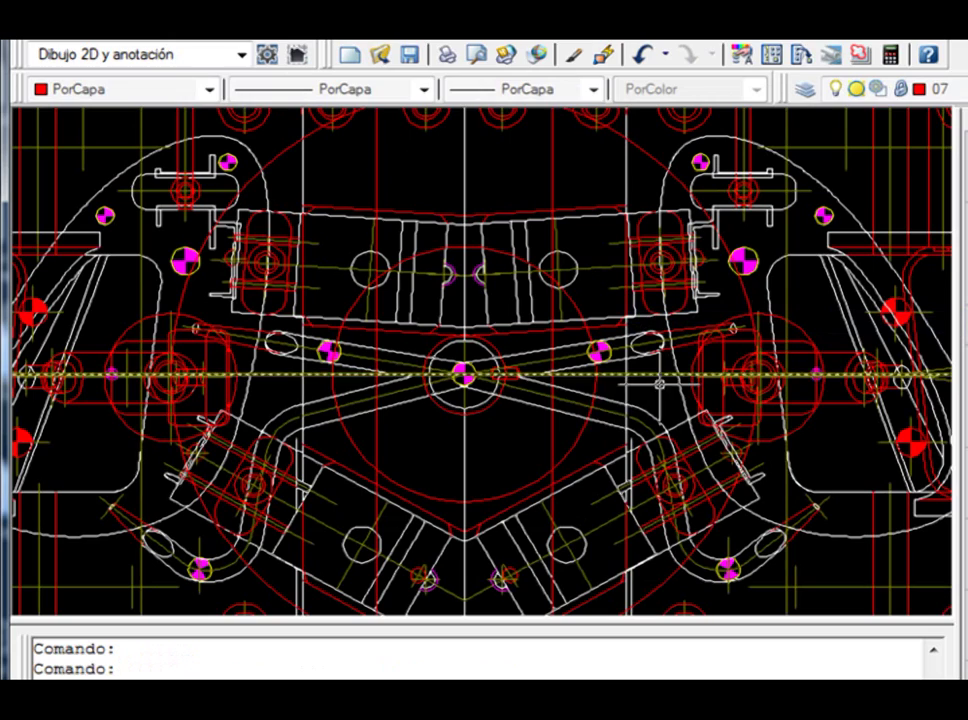
Step: Open the set of layer tools for the ZKL47_2-selección drawing
click(400, 30)
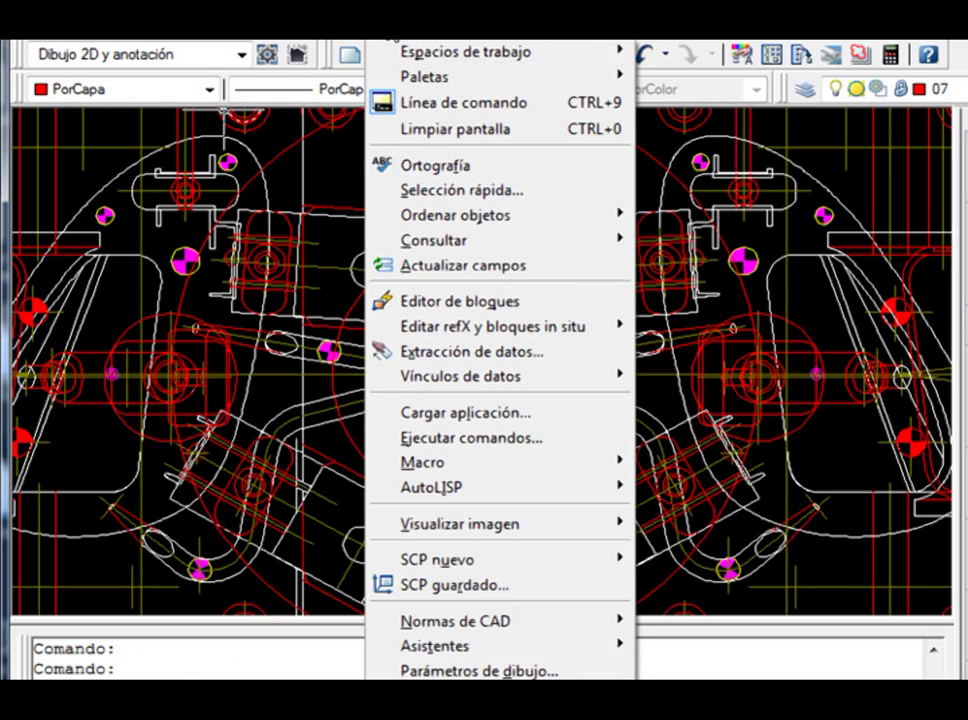
mouse_move(398, 104)
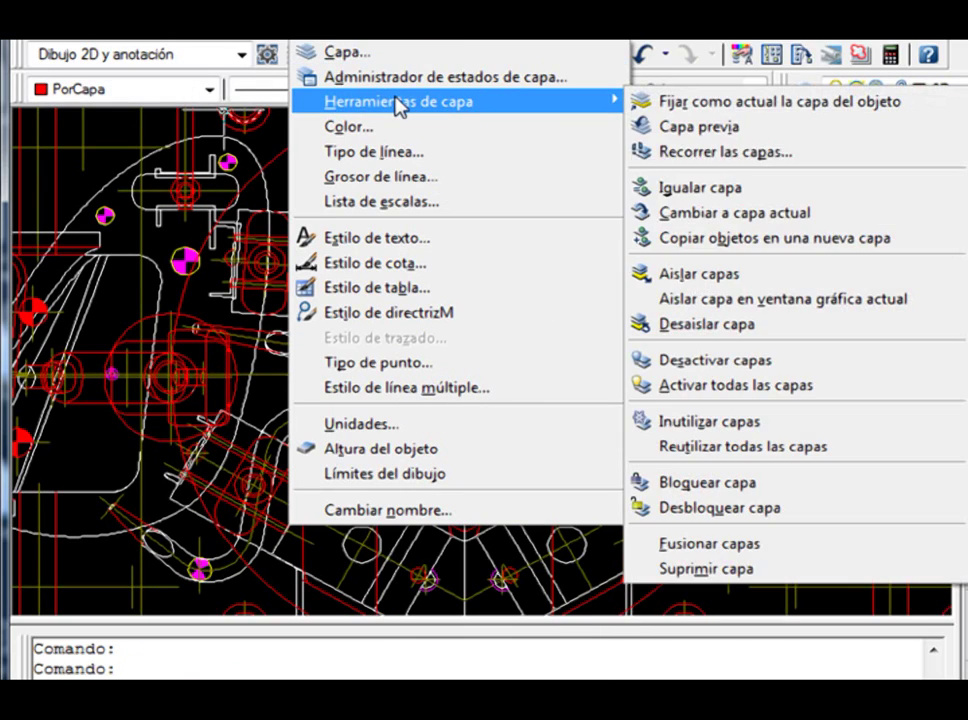